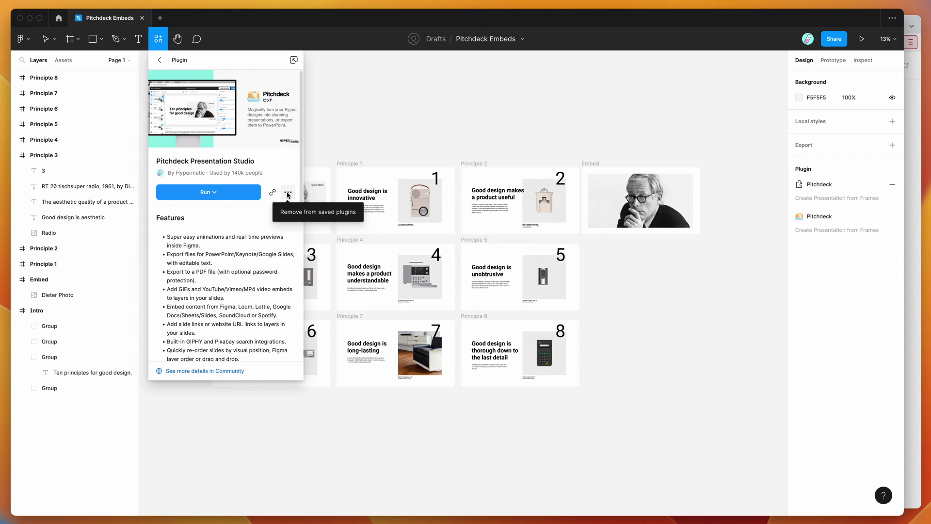
- Dismiss the Pitchdeck plugin's extra options without removing it, and close its details panel
click(288, 194)
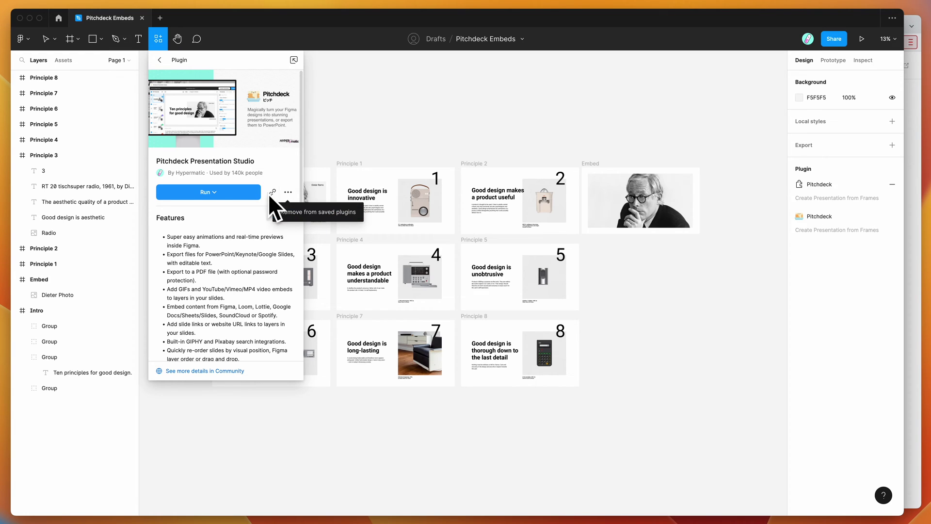
click(272, 159)
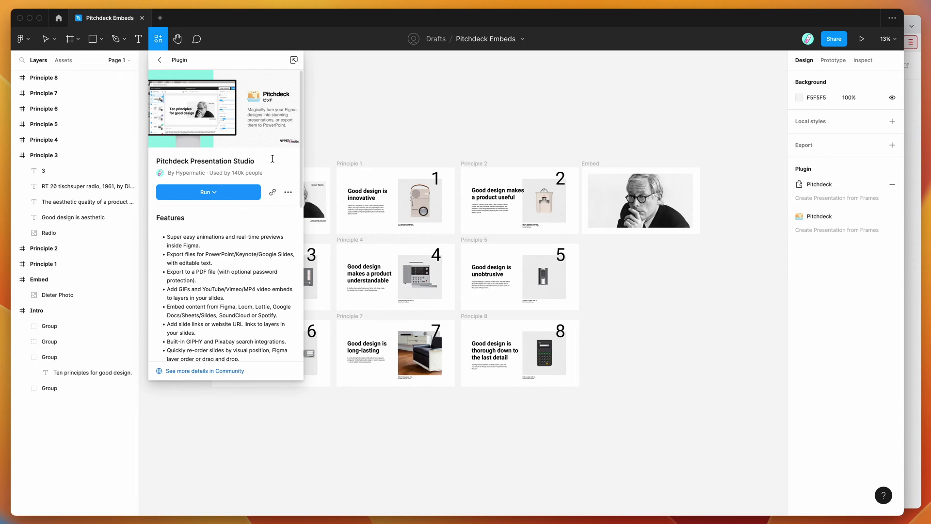
click(354, 112)
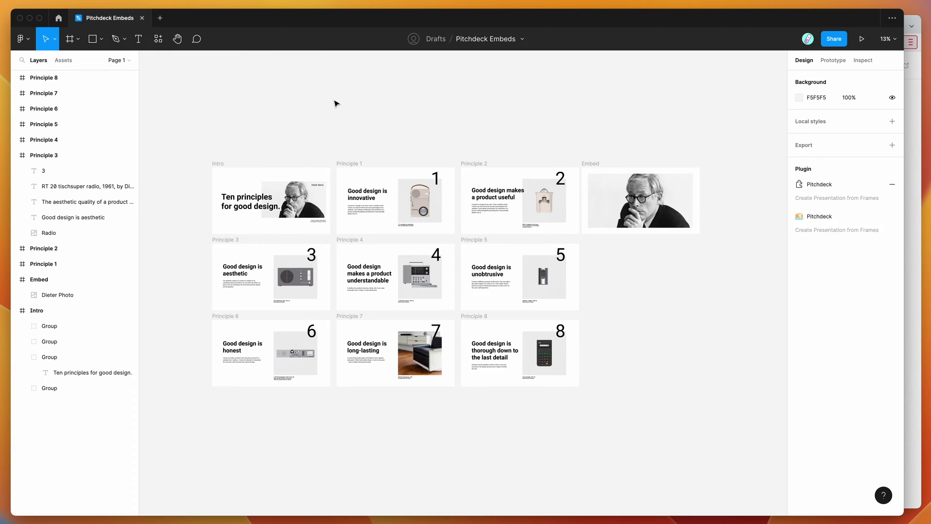
right_click(334, 99)
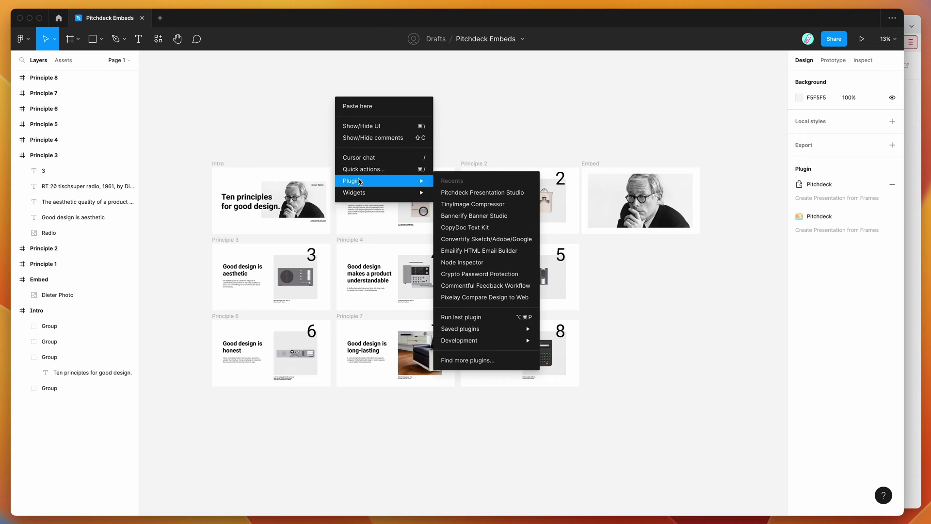
mouse_move(466, 329)
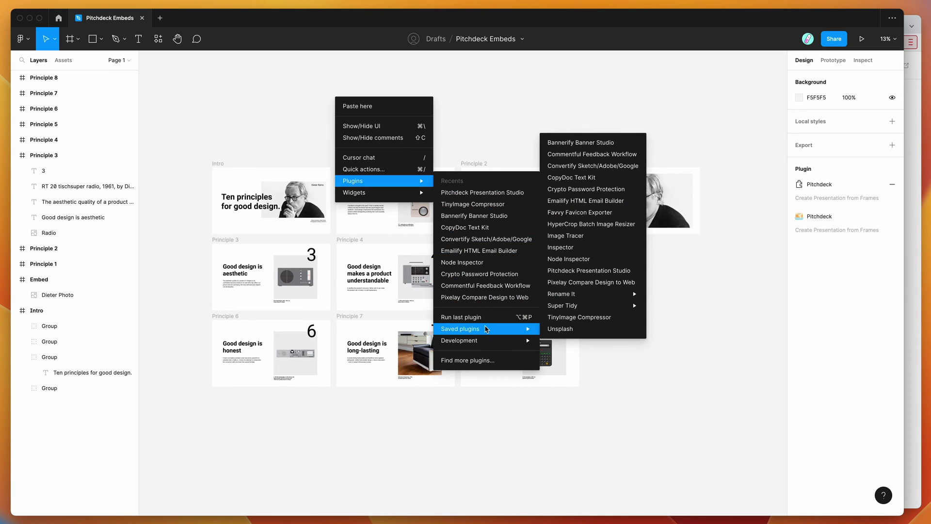
- Launch Pitchdeck Presentation Studio and preview the Intro and Principle 3 slides
click(567, 272)
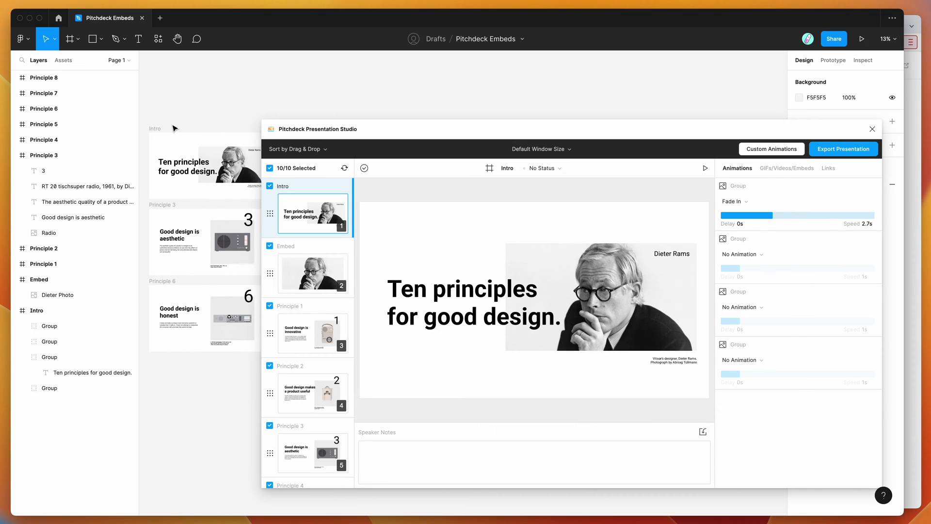
click(159, 131)
click(167, 215)
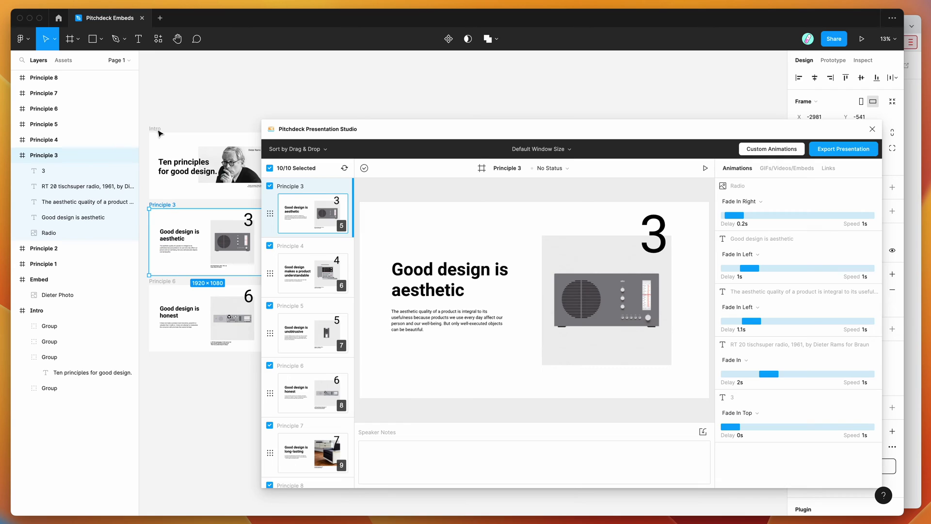
click(155, 116)
scroll(155, 116, left, 1)
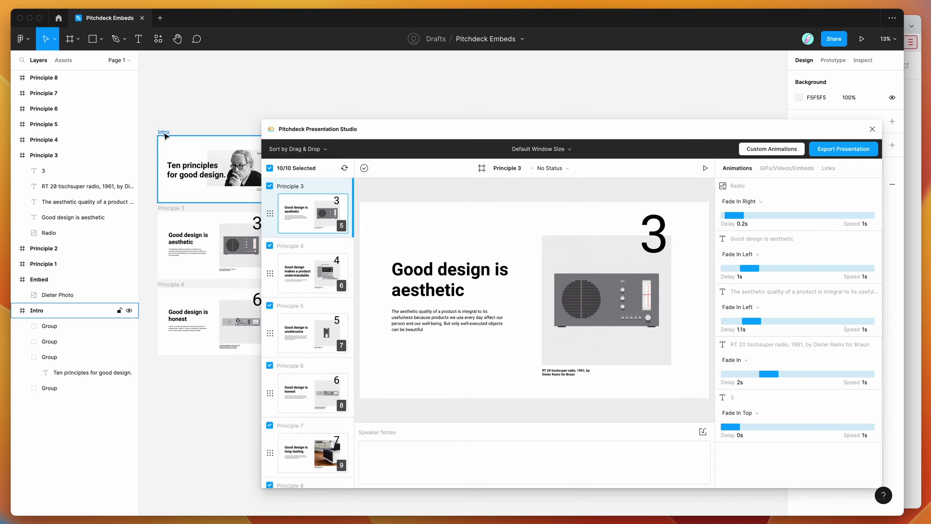
- Expand the Principle 1 and 2 layers, preview Embed and Intro, and select Dieter Photo
click(14, 264)
click(14, 249)
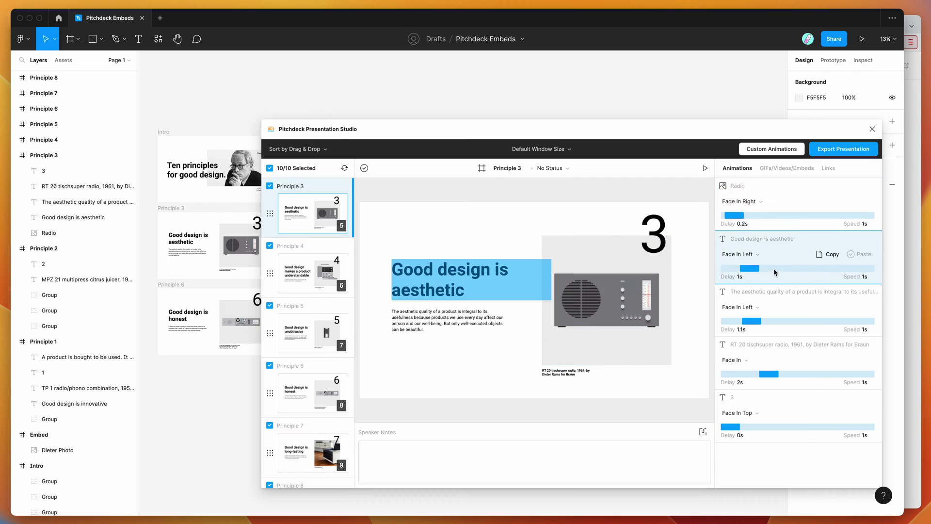
scroll(311, 272, up, 5)
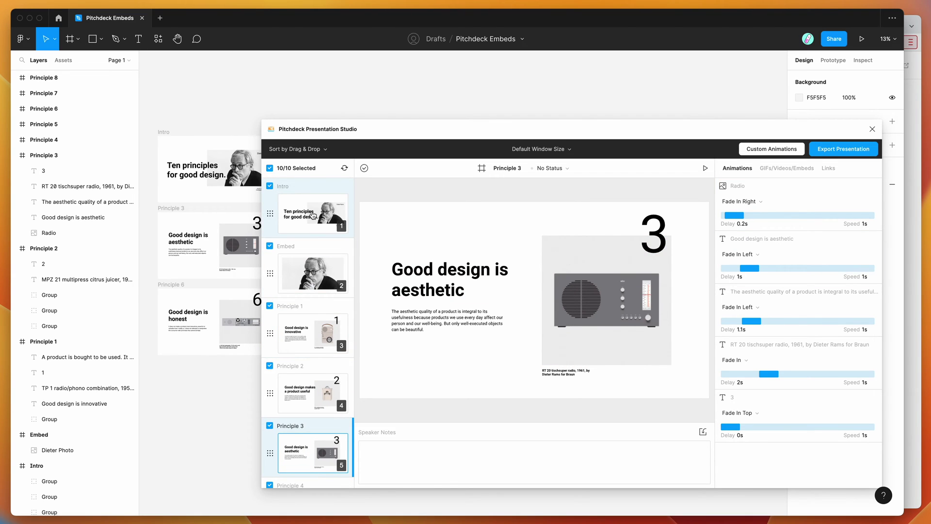
click(307, 274)
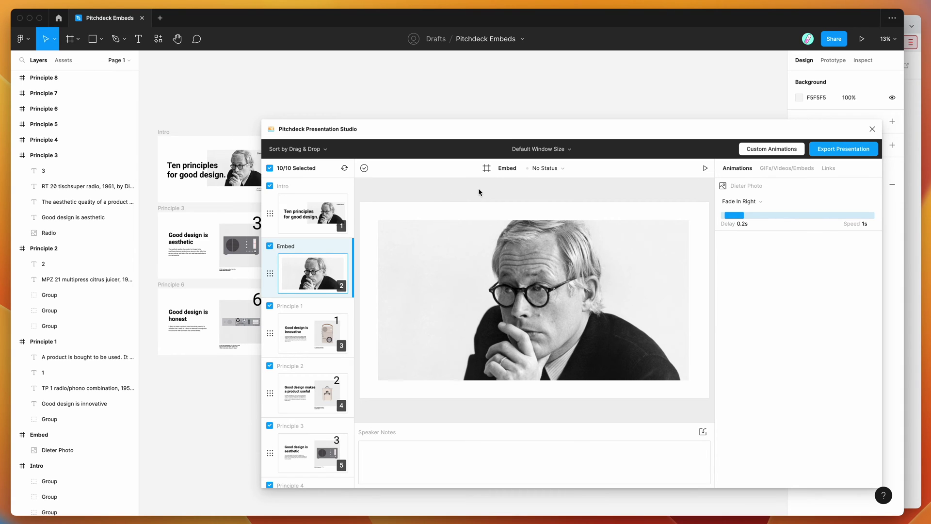
click(339, 205)
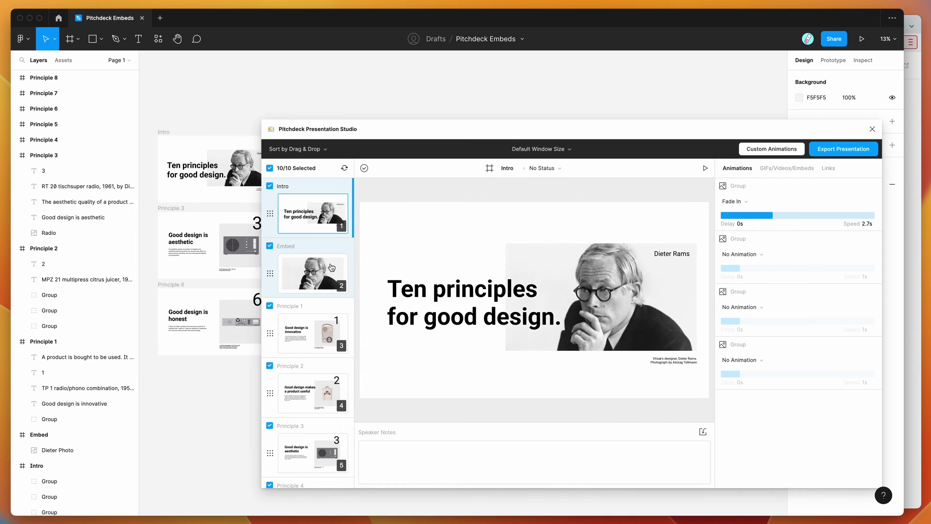
click(306, 272)
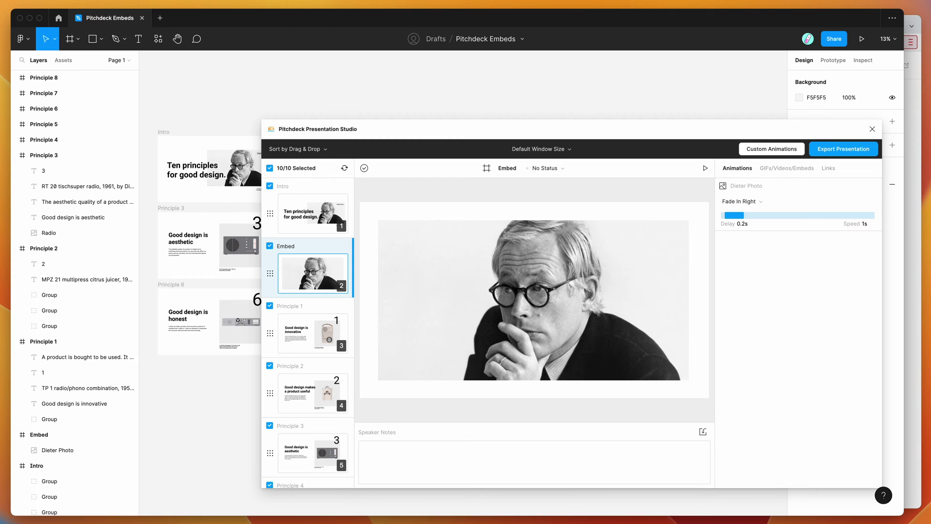
scroll(506, 59, down, 2)
scroll(506, 58, left, 3)
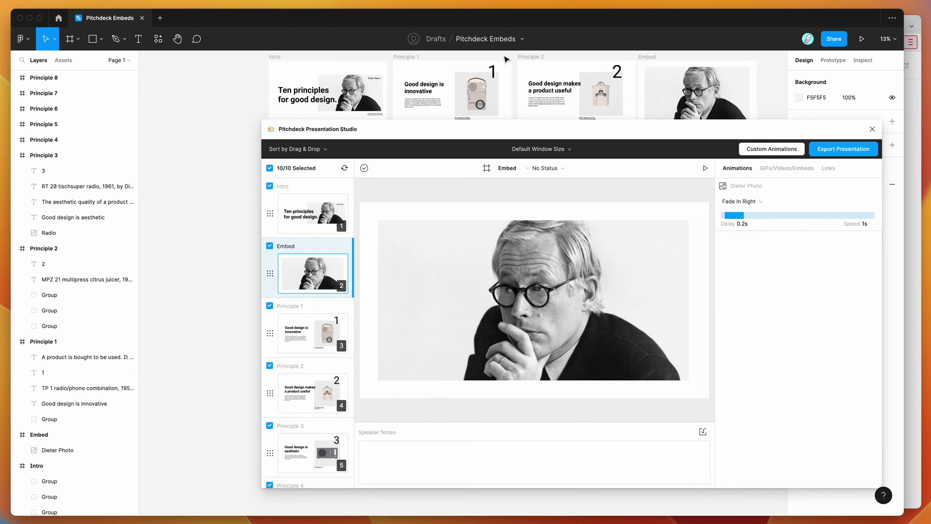
scroll(509, 65, right, 2)
click(641, 103)
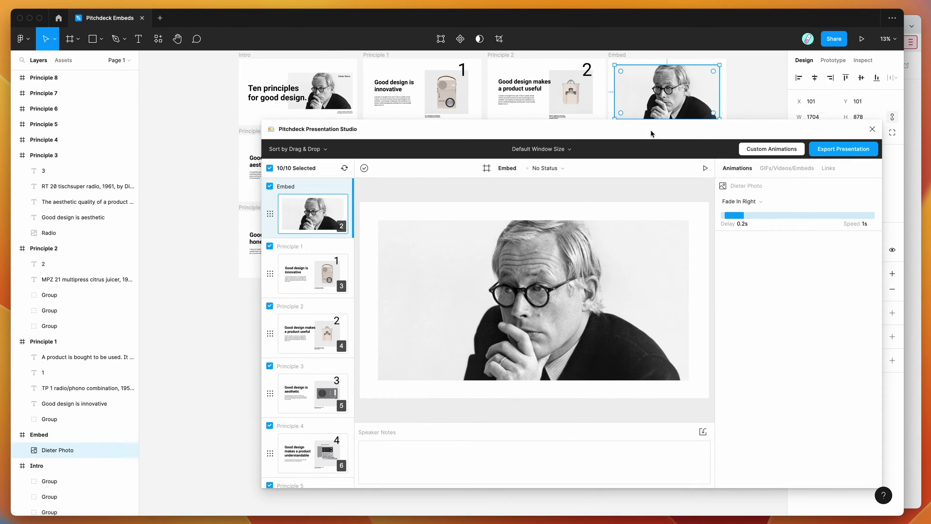
- Show Pitchdeck's GIFs/Videos/Embeds options and open the Supported Embeds documentation
click(778, 172)
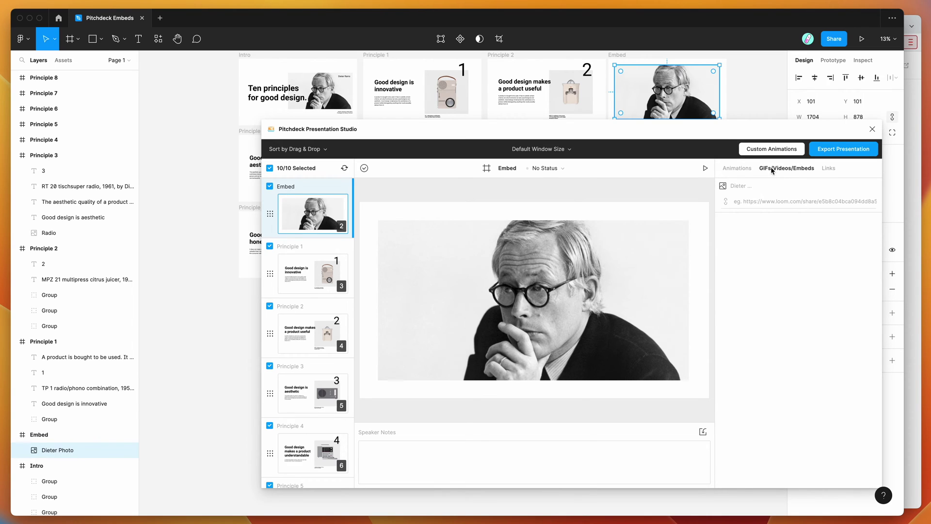
mouse_move(800, 190)
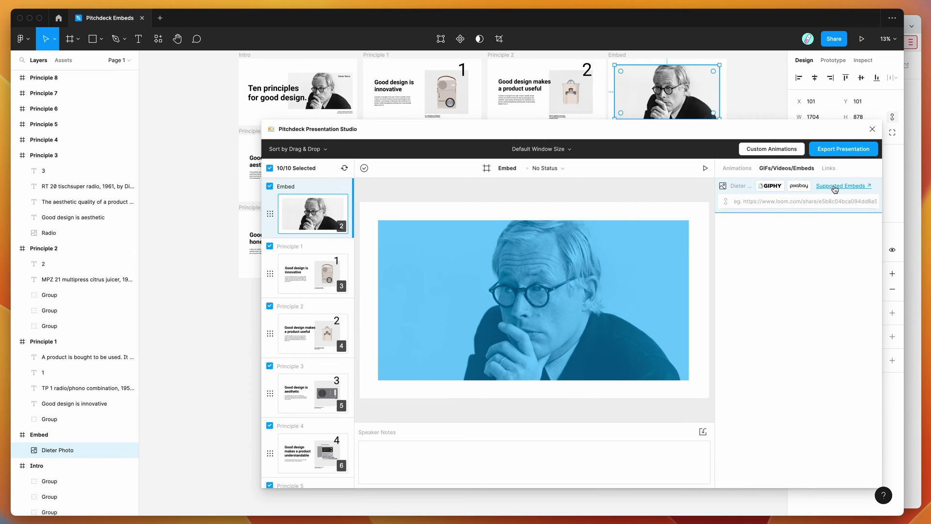
click(852, 189)
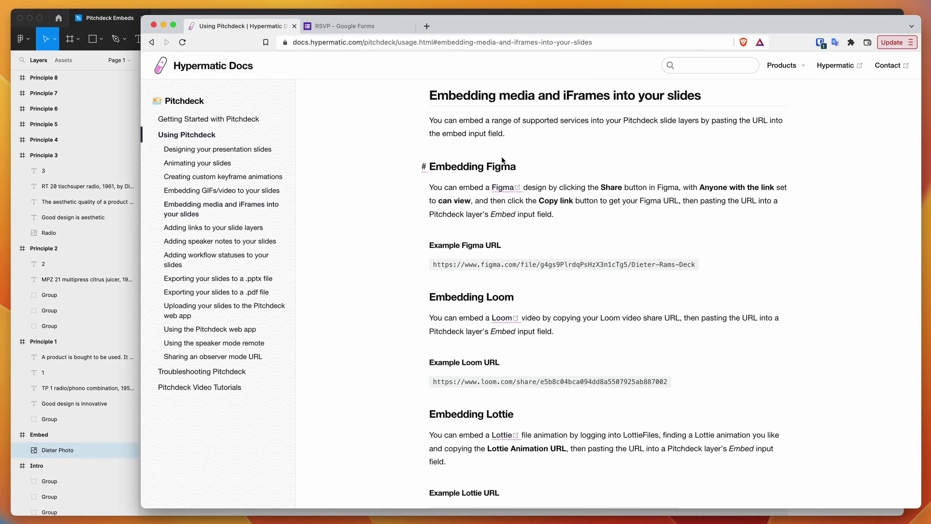
scroll(403, 129, down, 1)
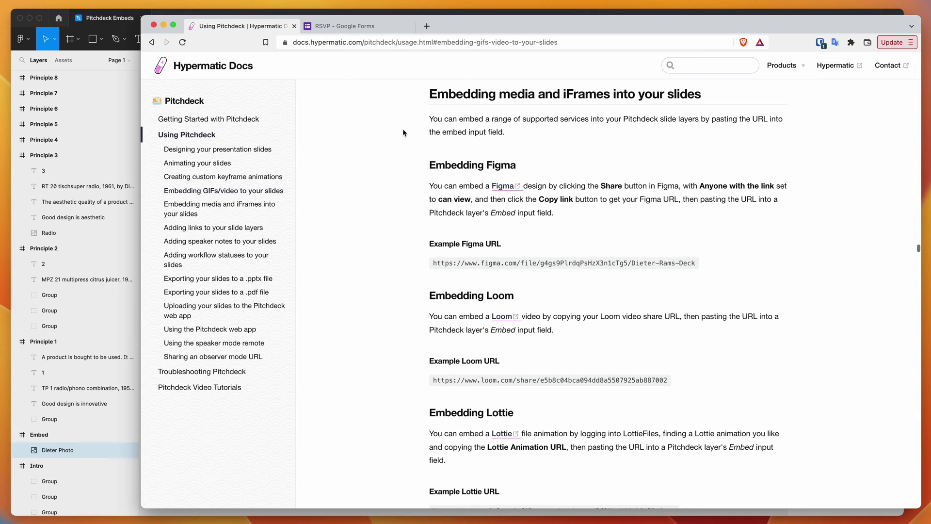
scroll(403, 129, down, 2)
scroll(402, 129, down, 3)
scroll(403, 128, down, 3)
scroll(402, 129, down, 2)
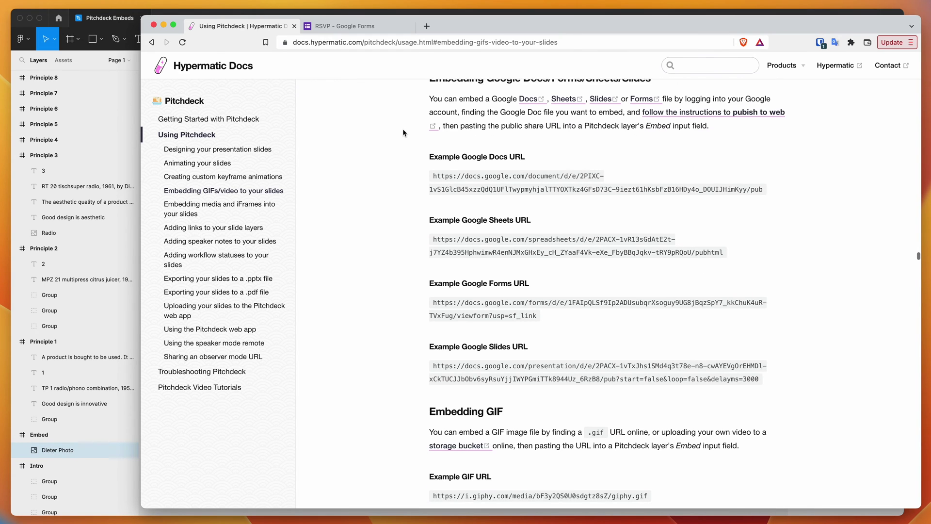
scroll(402, 129, up, 2)
scroll(388, 280, down, 1)
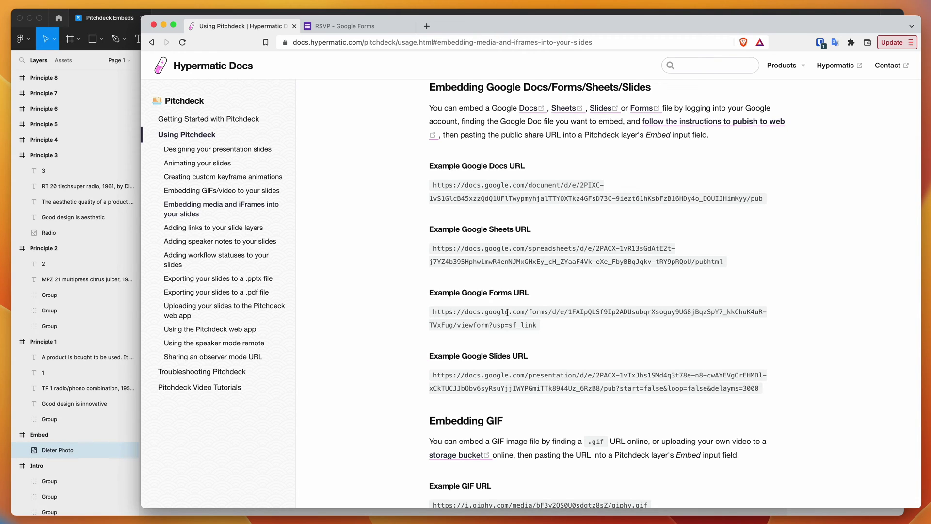
- Follow a docs sidebar link, then bring up the RSVP form in Google Forms
click(281, 230)
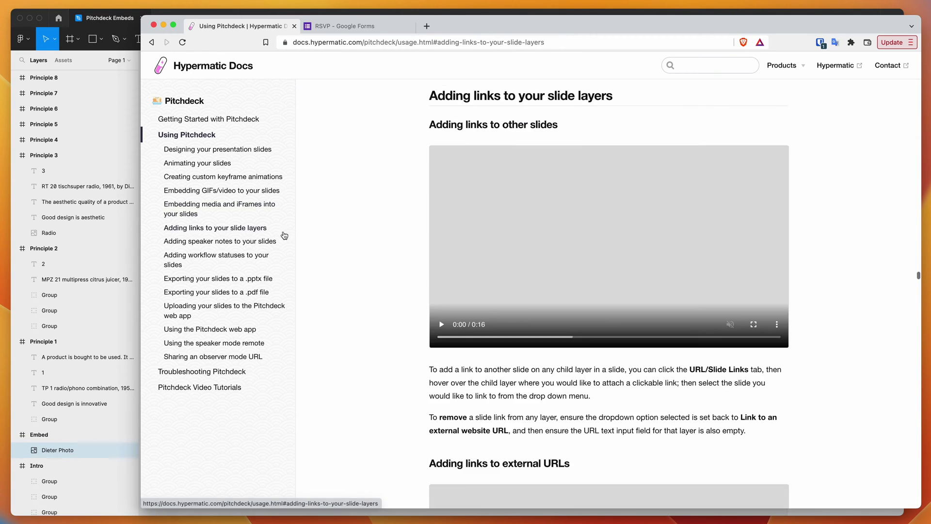
click(334, 26)
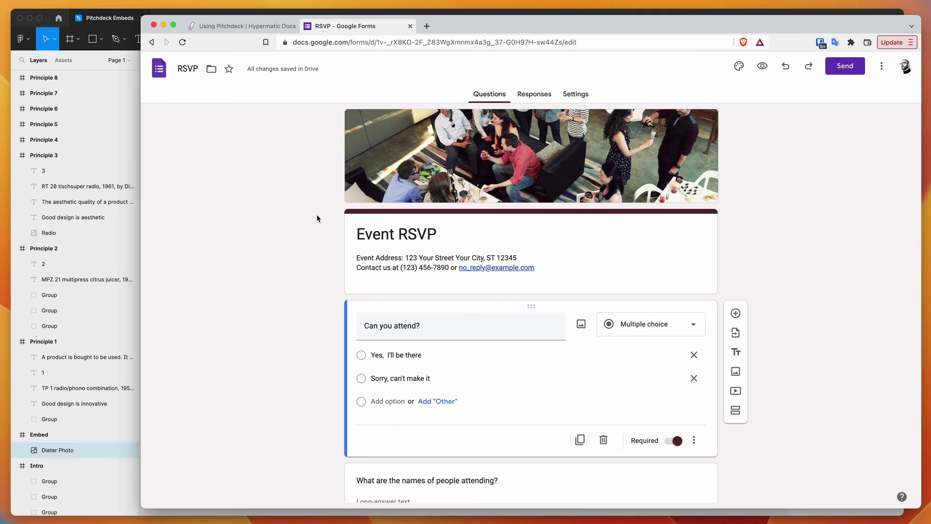
scroll(316, 216, up, 1)
scroll(256, 253, down, 1)
scroll(255, 252, down, 3)
scroll(255, 253, down, 3)
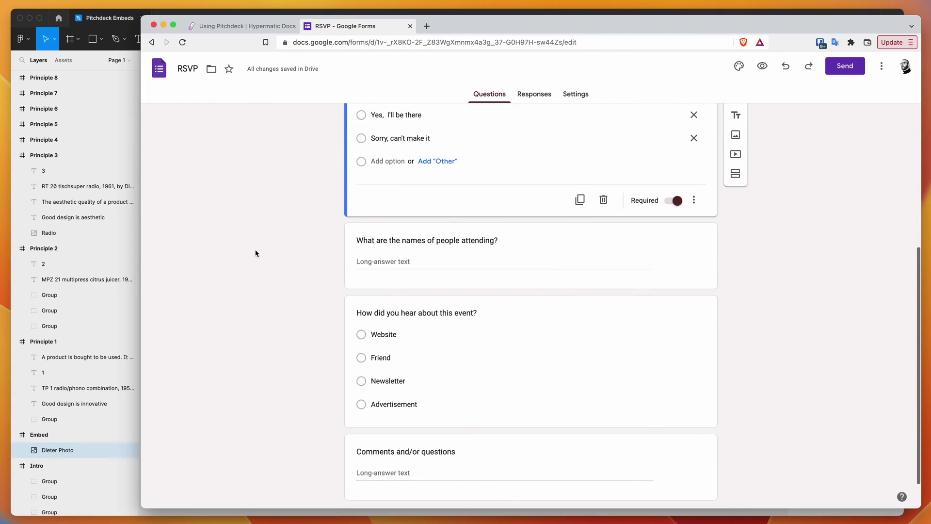
scroll(256, 253, up, 5)
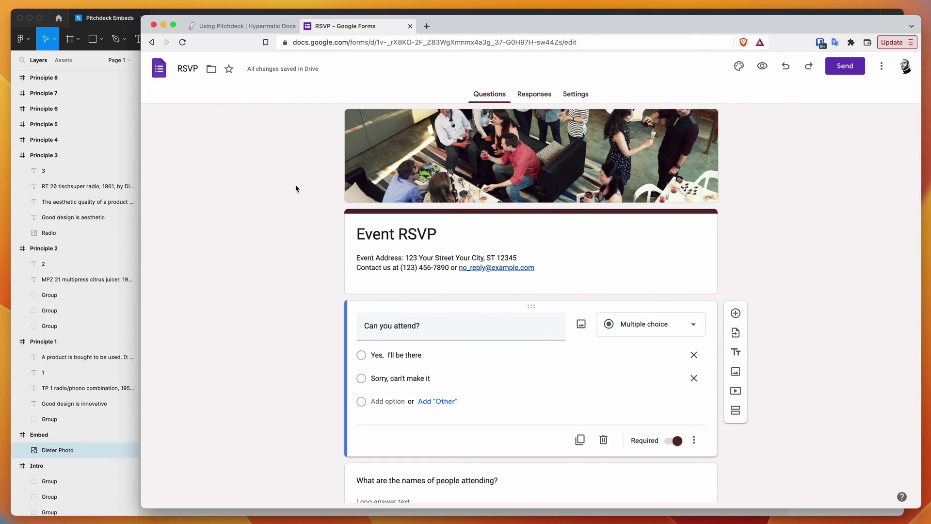
- Let anyone respond to the RSVP form and remove the one-response-per-person limit
click(575, 96)
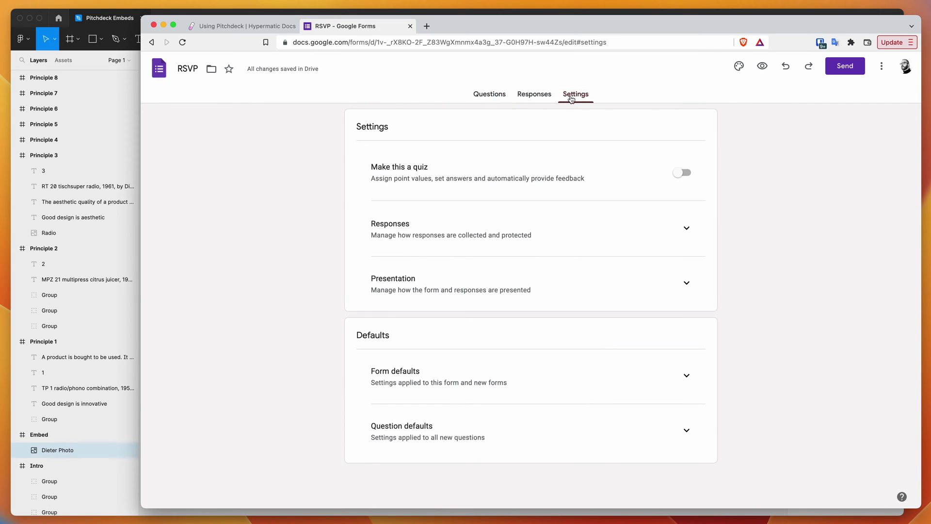
click(686, 228)
scroll(689, 291, down, 1)
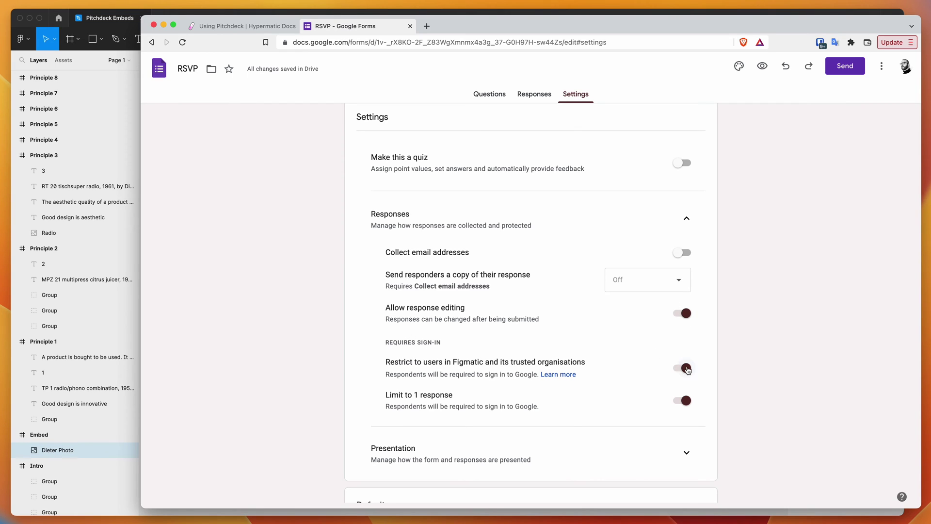
click(687, 369)
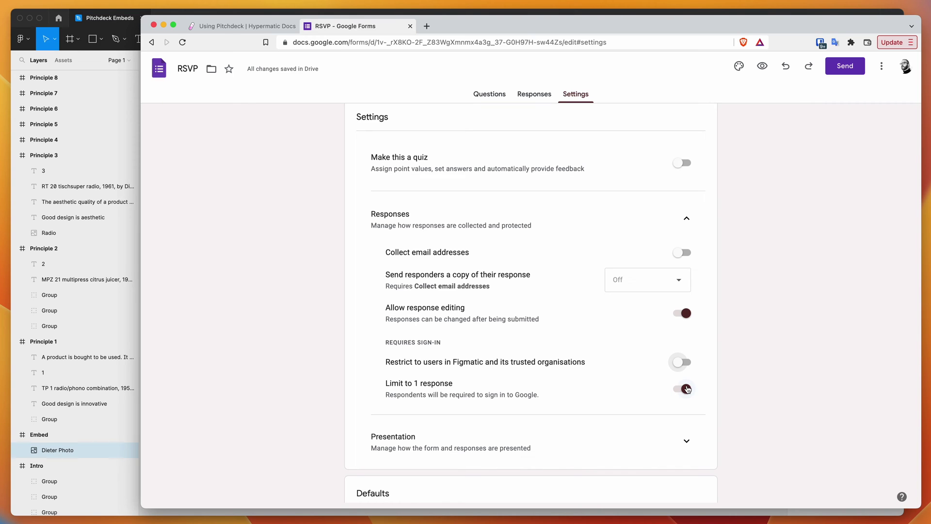
click(684, 389)
click(684, 391)
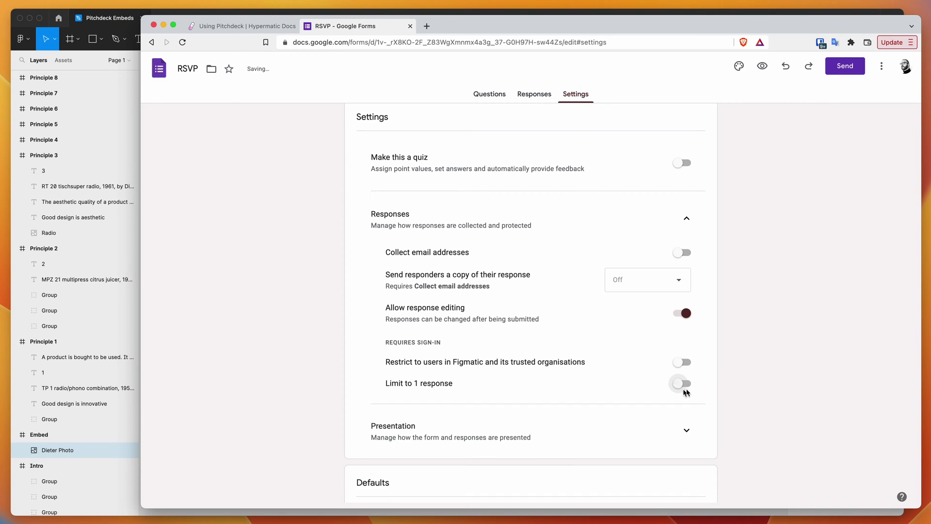
- Generate the RSVP form's shareable link from Send and select it for copying
click(486, 96)
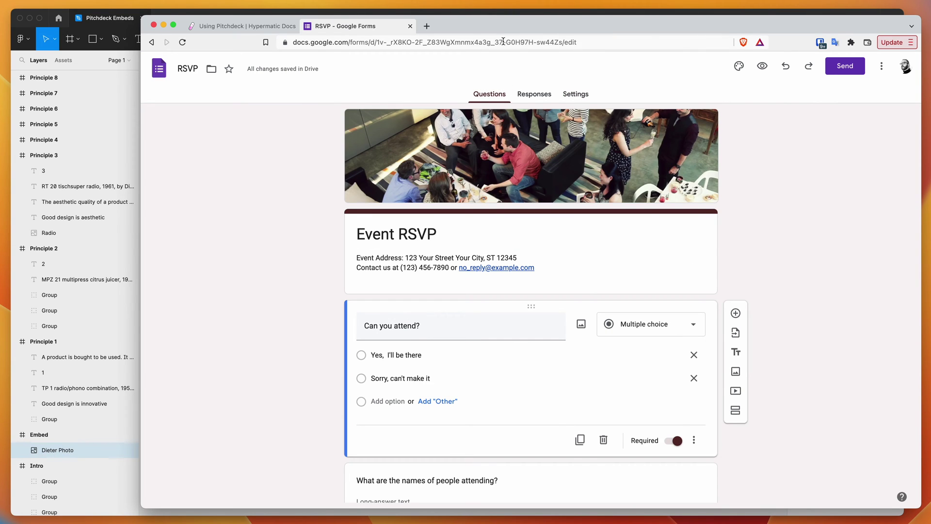
click(845, 67)
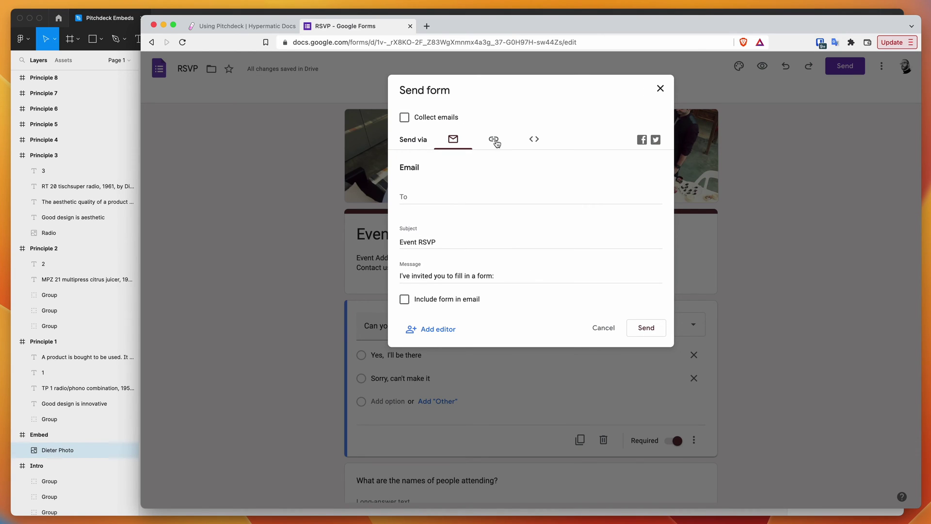
click(495, 140)
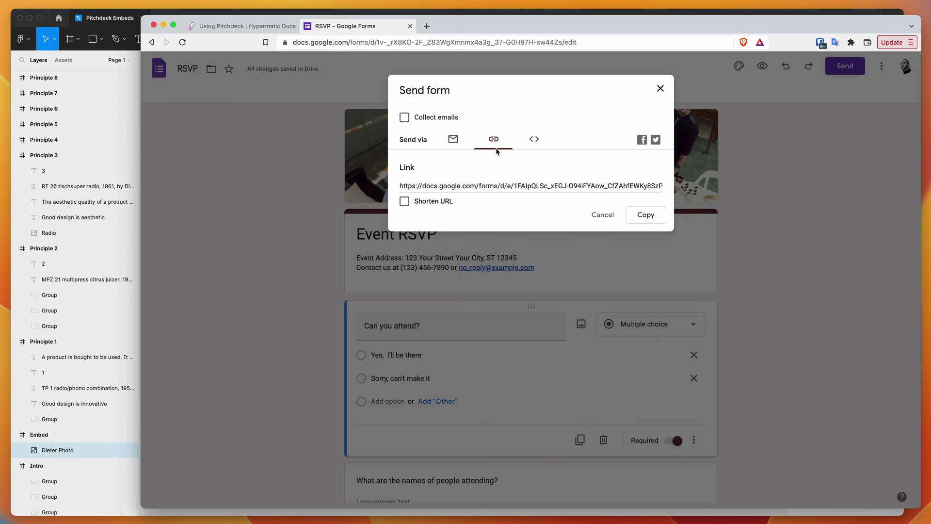
click(480, 187)
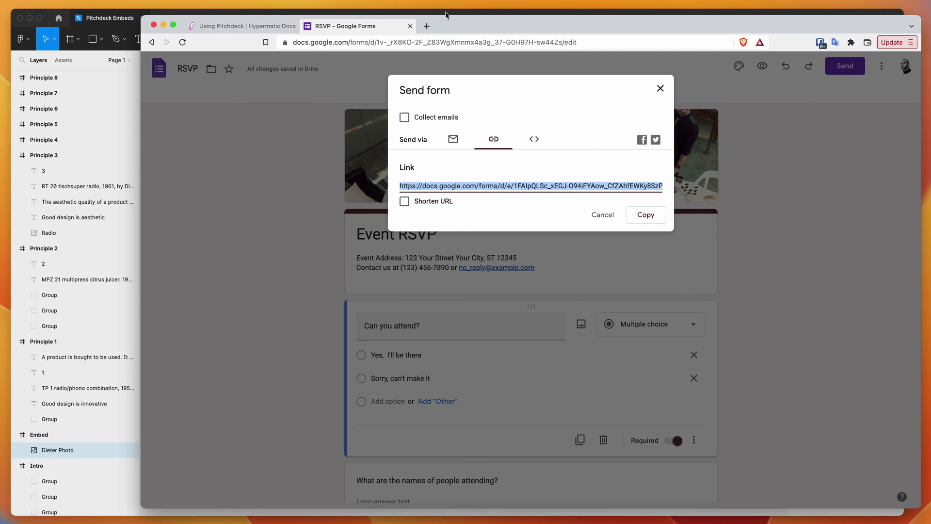
click(458, 15)
- Paste the RSVP form link into the Embed slide's embed field and load it
click(778, 208)
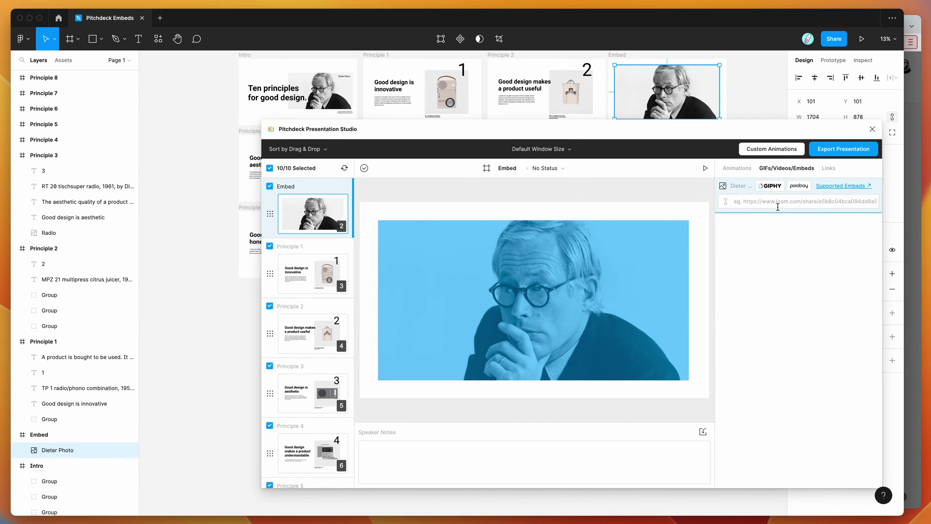
click(746, 202)
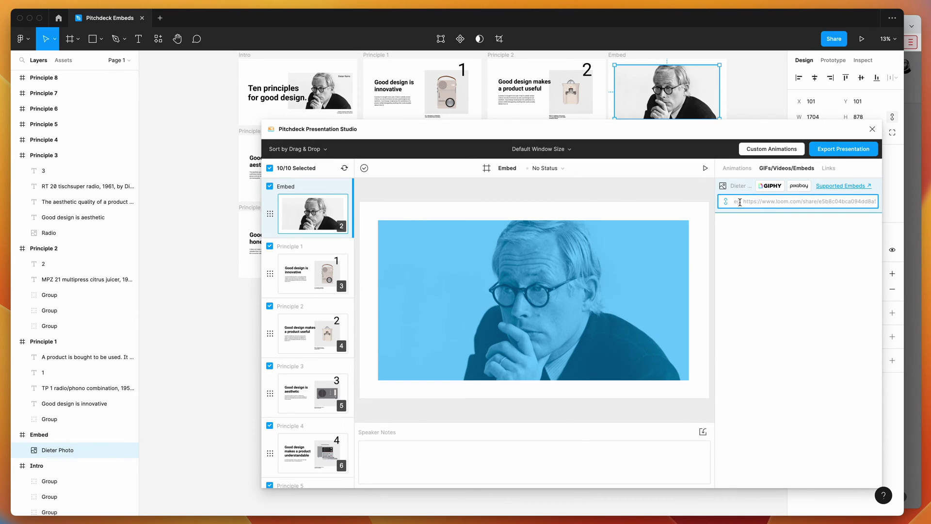
key(ctrl+v)
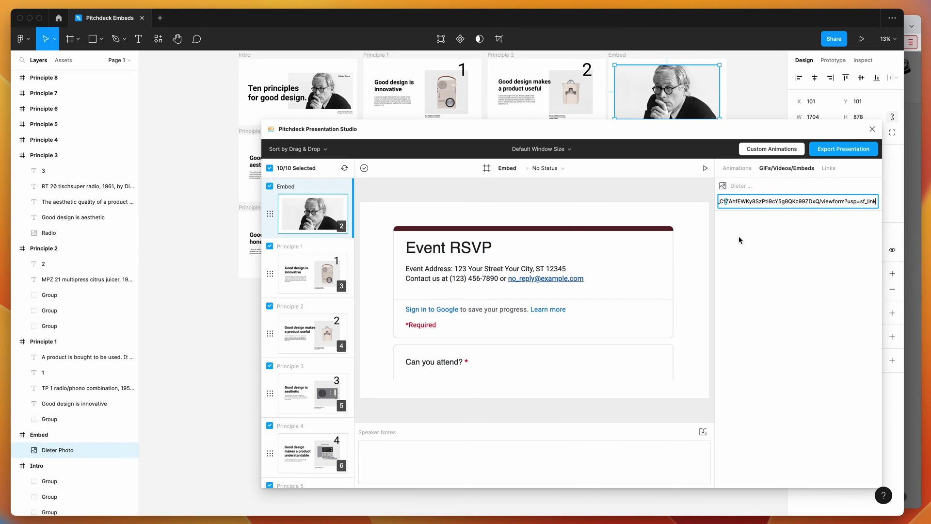
click(739, 240)
scroll(593, 286, down, 1)
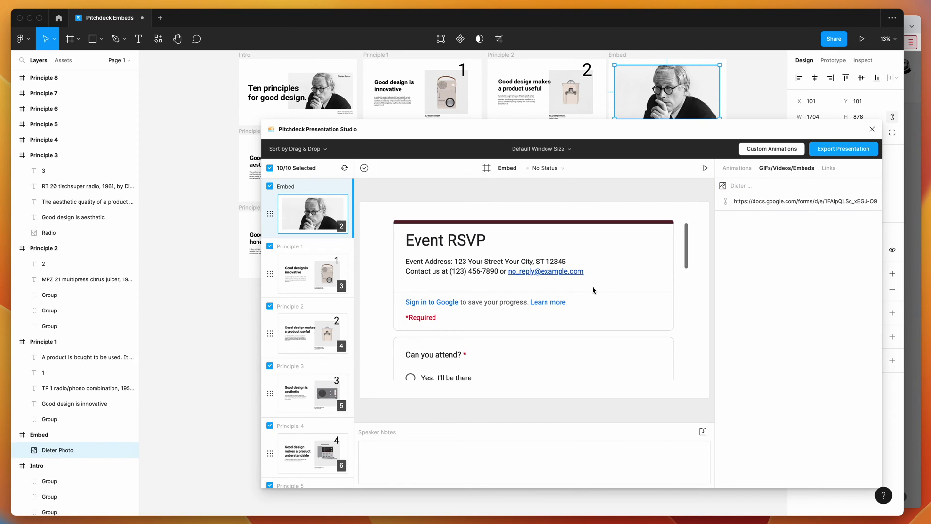
scroll(592, 286, down, 1)
scroll(593, 286, down, 1)
scroll(592, 285, down, 1)
scroll(592, 286, down, 1)
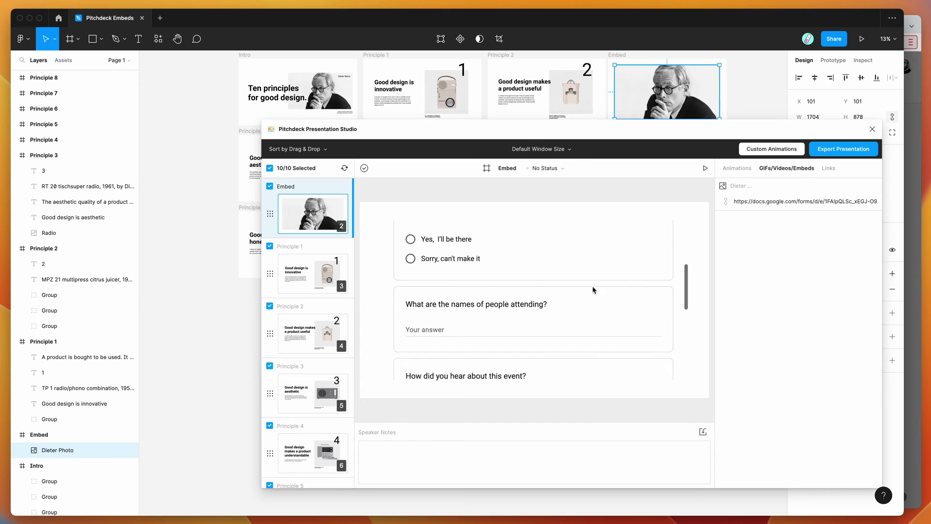
scroll(592, 286, down, 1)
scroll(592, 285, down, 1)
scroll(592, 285, down, 1)
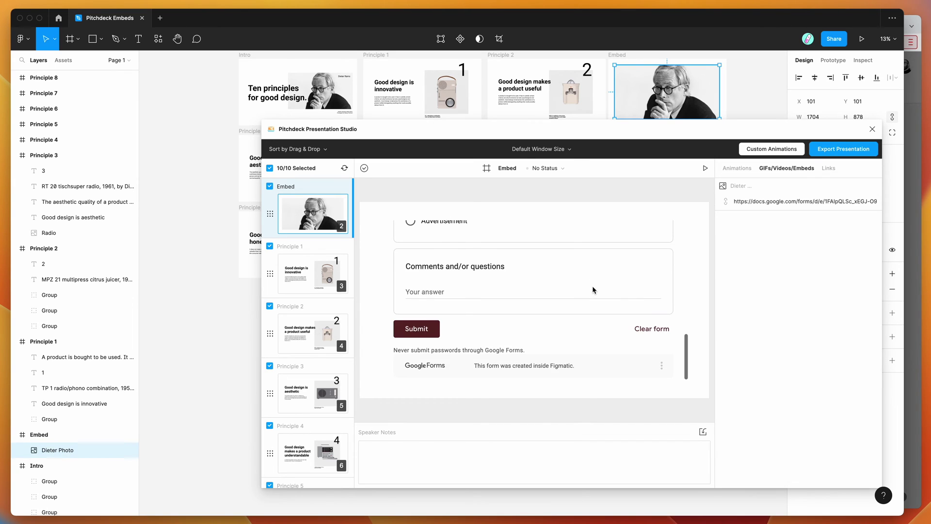
scroll(593, 290, up, 3)
- Test the embedded form by choosing Newsletter and starting a comment, then enlarge Dieter Photo
click(459, 278)
click(434, 253)
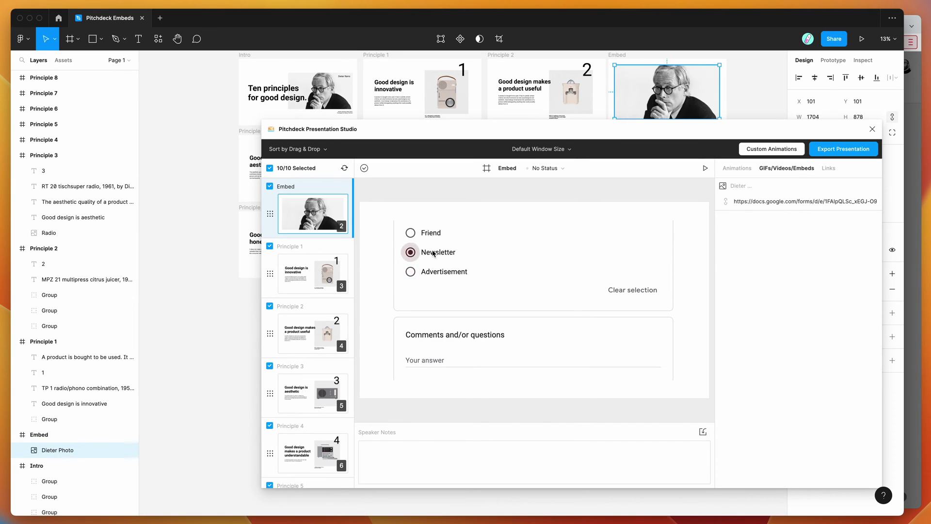
scroll(448, 291, down, 1)
click(442, 319)
text(adsad)
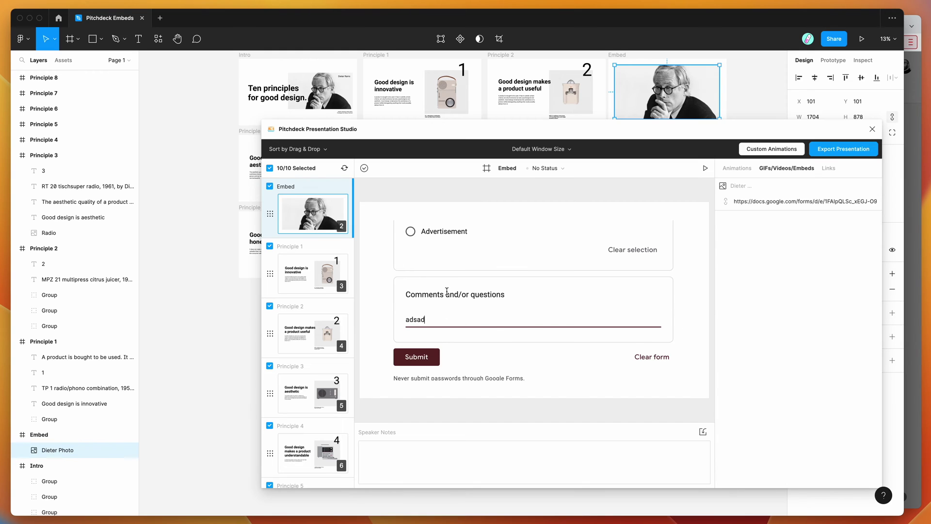
scroll(447, 291, up, 3)
scroll(446, 291, up, 3)
scroll(447, 291, up, 3)
scroll(447, 291, up, 1)
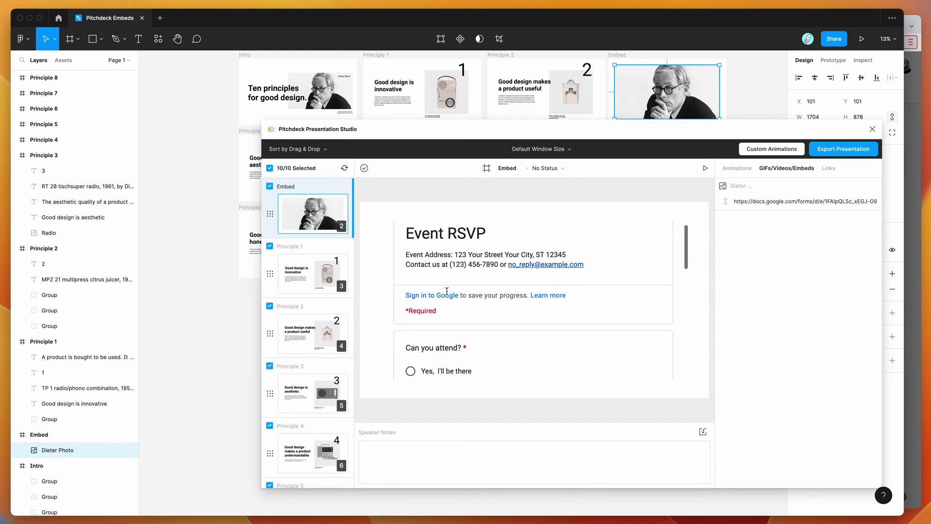
scroll(455, 237, down, 1)
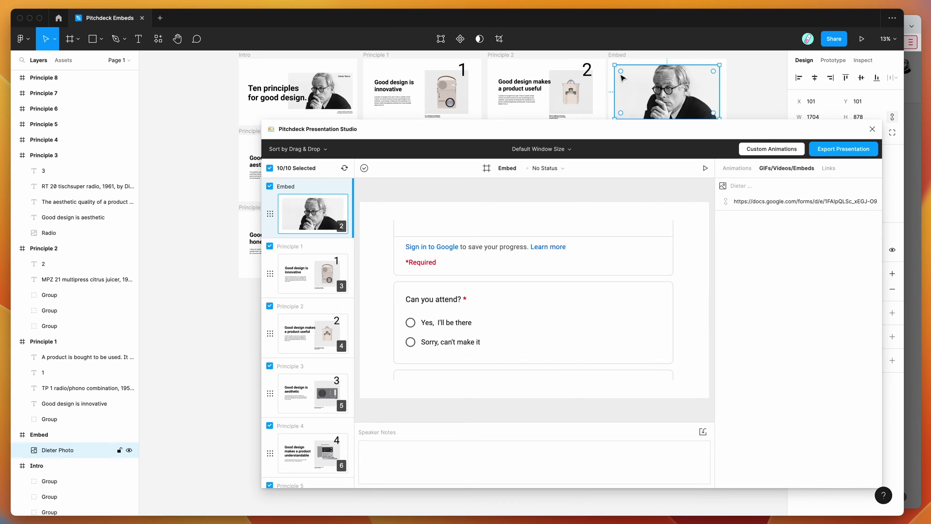
drag(615, 65, 610, 62)
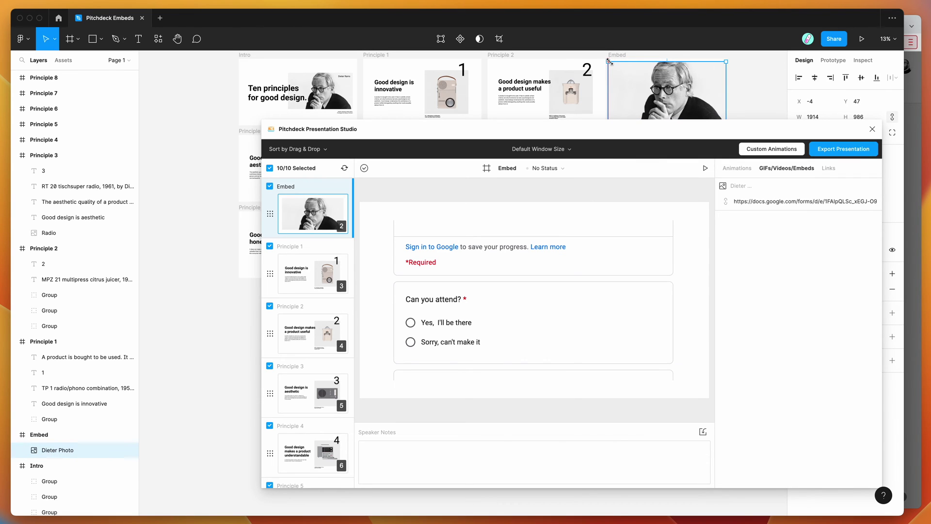
scroll(626, 80, right, 2)
scroll(626, 80, down, 1)
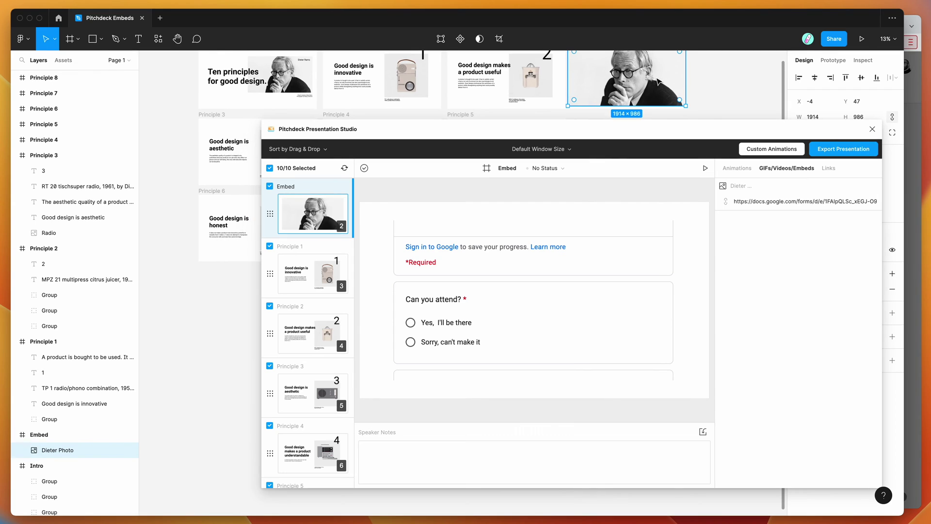
- Stretch Dieter Photo's top and bottom edges to fill the 1914×1080 slide, then reload Pitchdeck's slides
click(646, 104)
drag(647, 107, 647, 109)
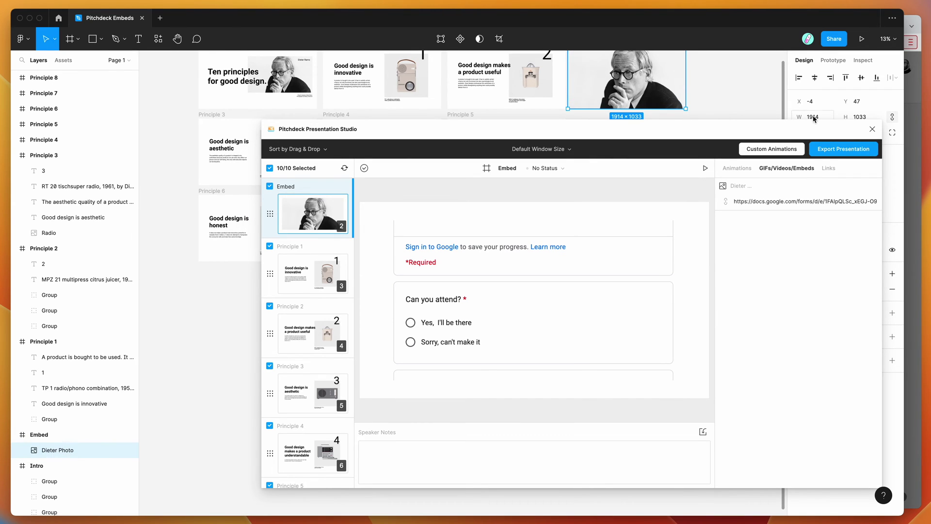
scroll(673, 85, up, 3)
drag(640, 98, 640, 93)
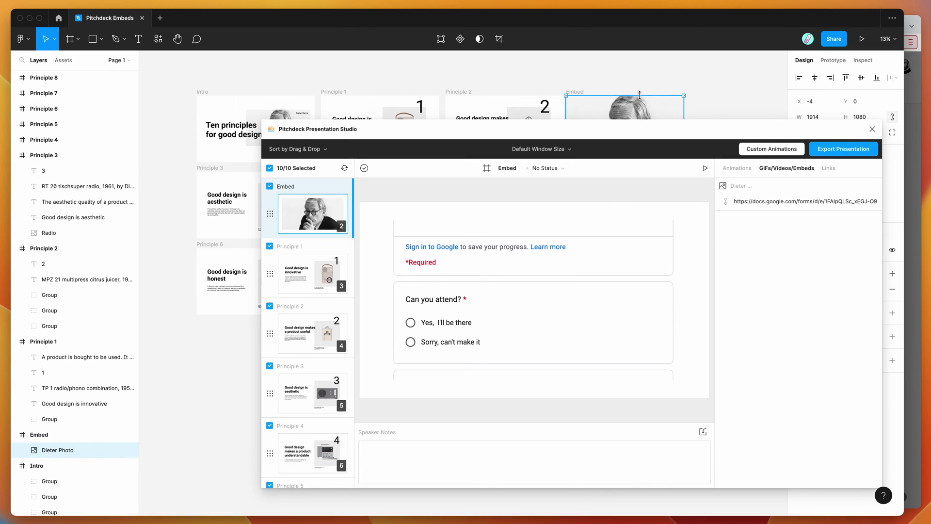
scroll(664, 80, down, 3)
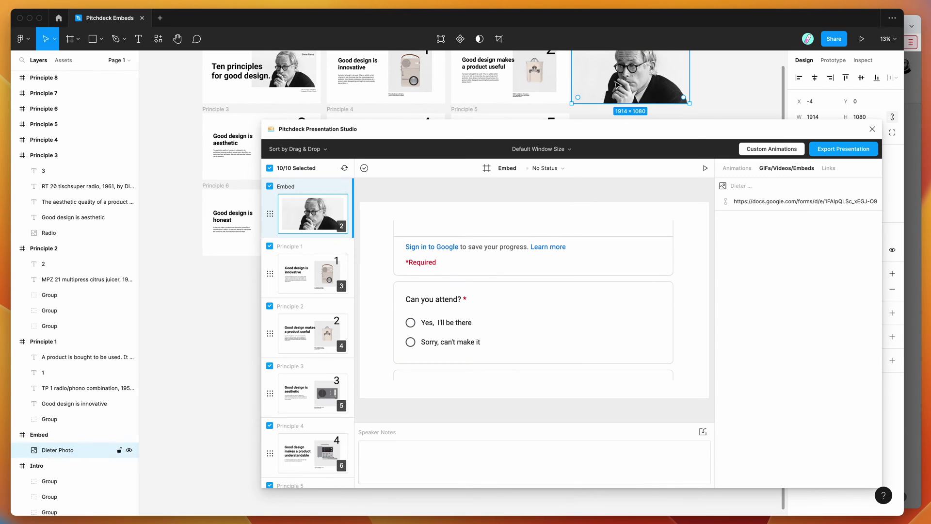
click(345, 168)
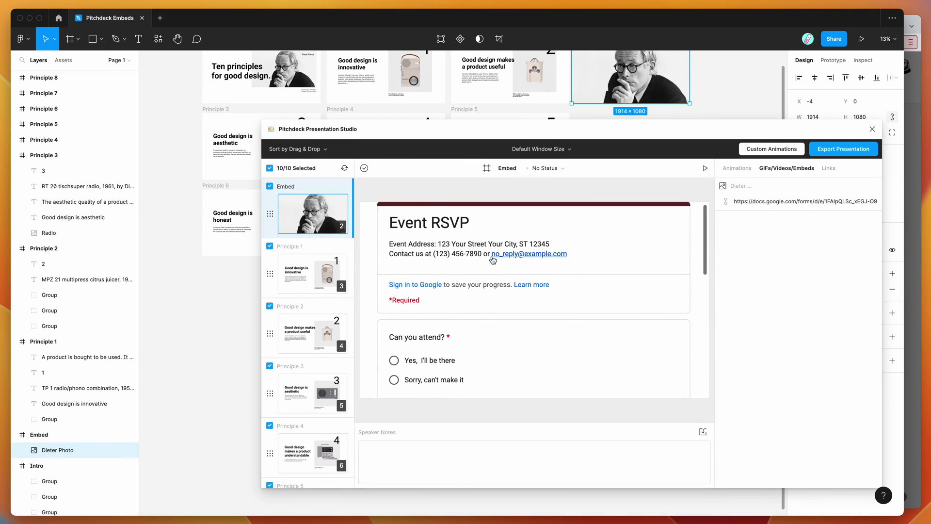
scroll(493, 260, down, 1)
scroll(493, 260, down, 2)
scroll(493, 260, down, 3)
scroll(493, 260, down, 2)
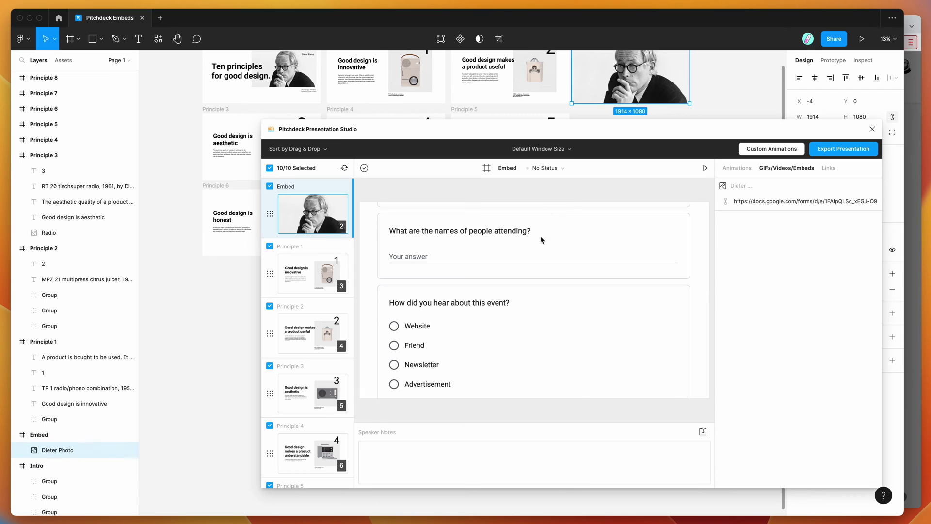
scroll(525, 361, down, 3)
scroll(524, 359, down, 1)
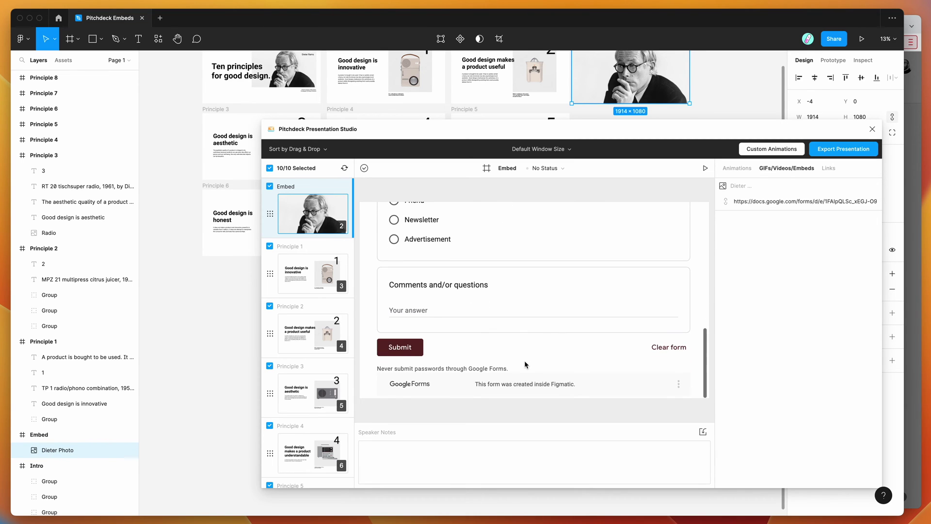
scroll(500, 315, up, 2)
scroll(499, 315, up, 2)
scroll(499, 314, up, 2)
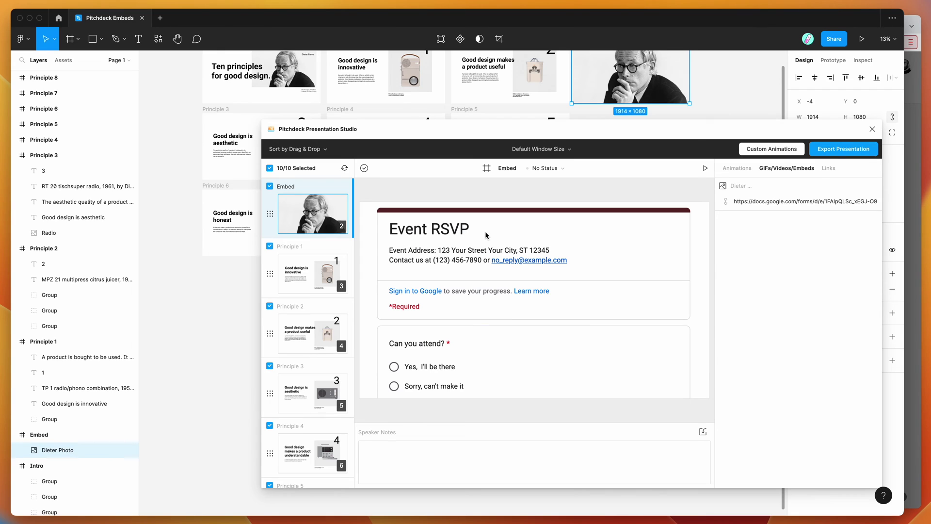
scroll(296, 234, up, 2)
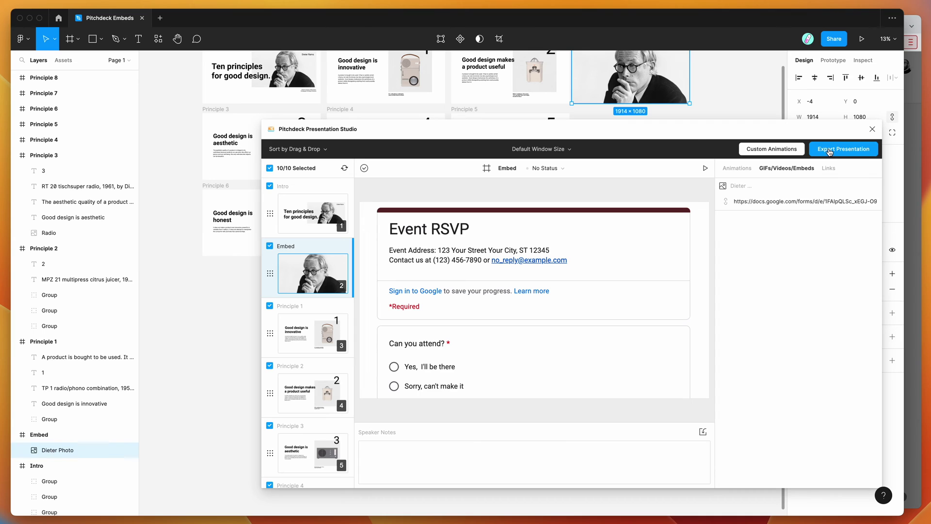
- Update the web presentation from Export Presentation and copy the Passwordless URL
click(828, 152)
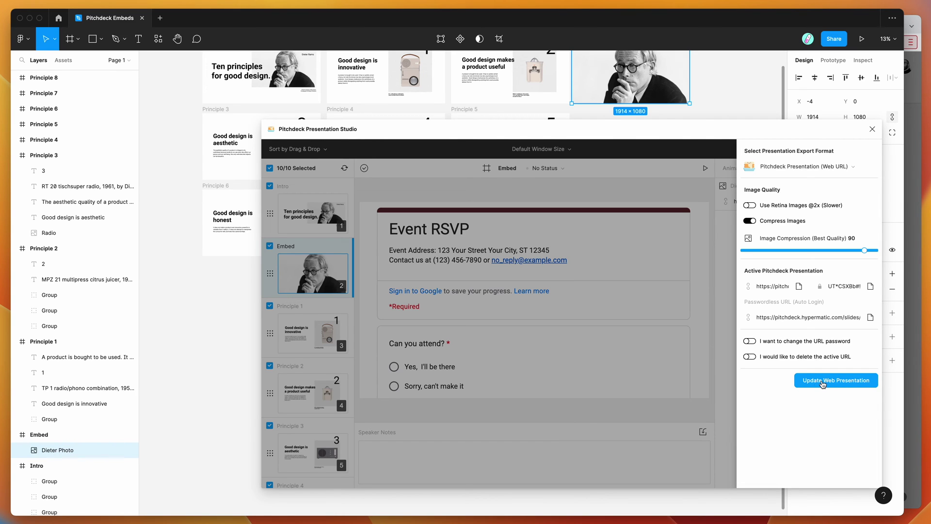
click(822, 382)
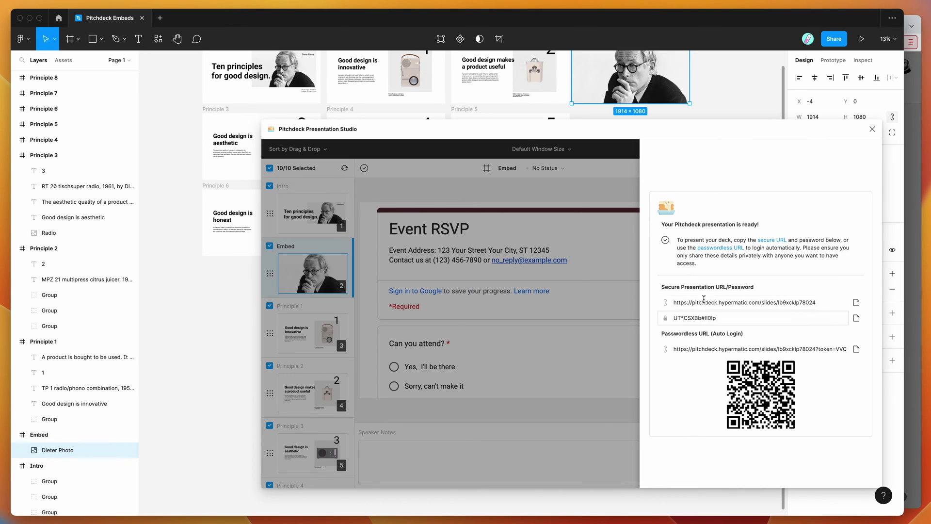
click(856, 350)
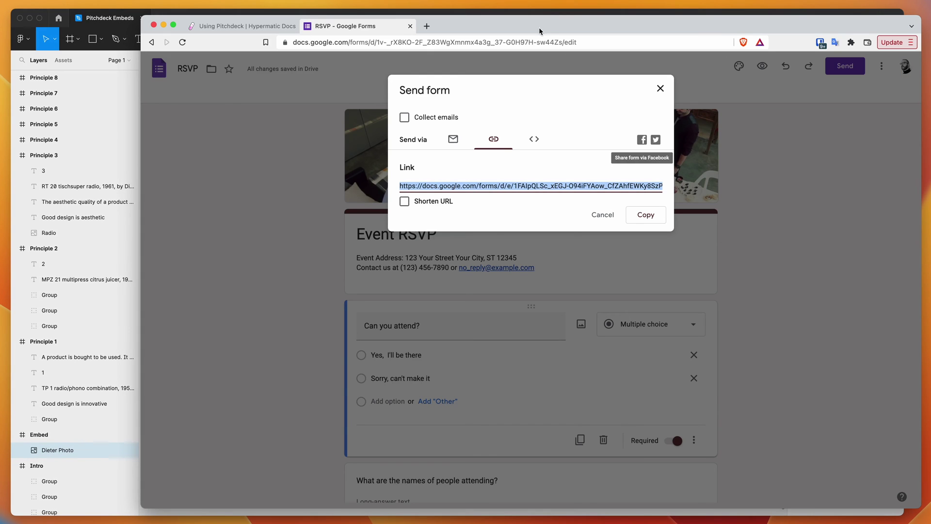
click(539, 42)
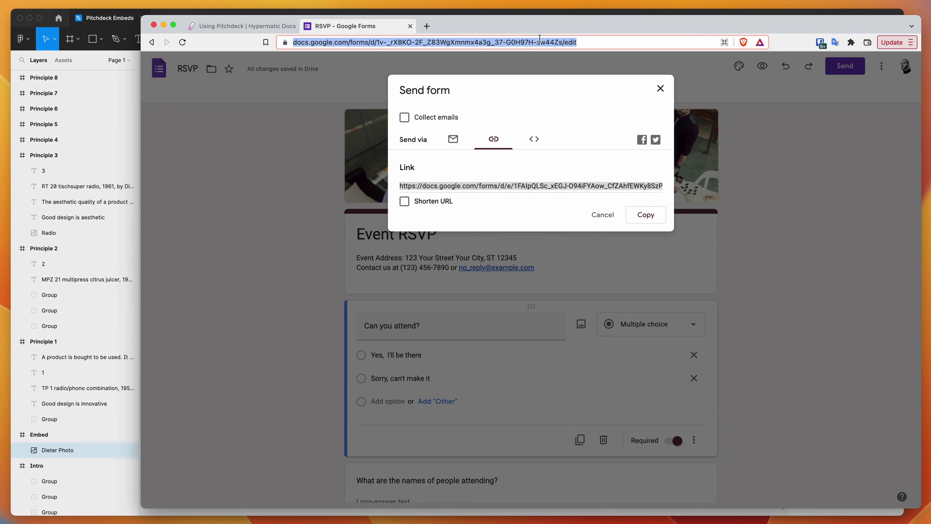
- Load the passwordless presentation link and step through the slide thumbnails to the Embed slide
key(super+v)
key(Return)
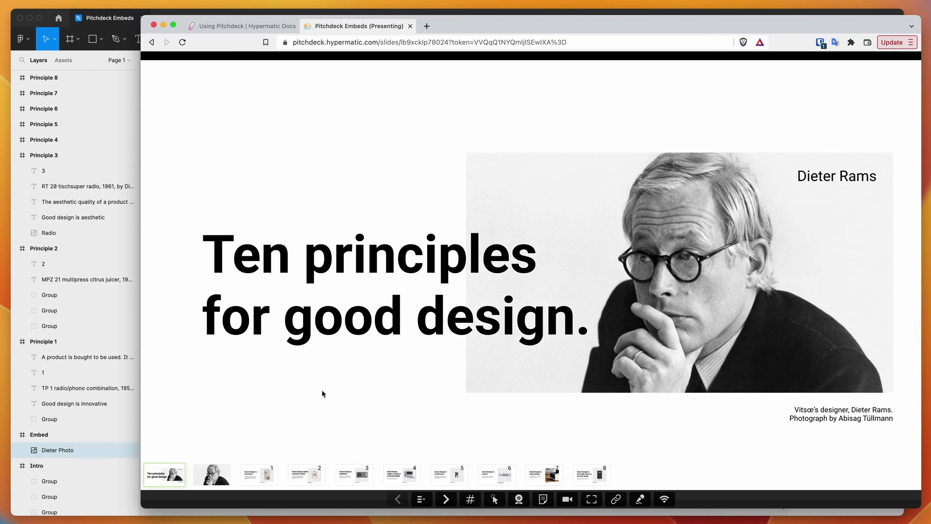
click(352, 480)
click(412, 475)
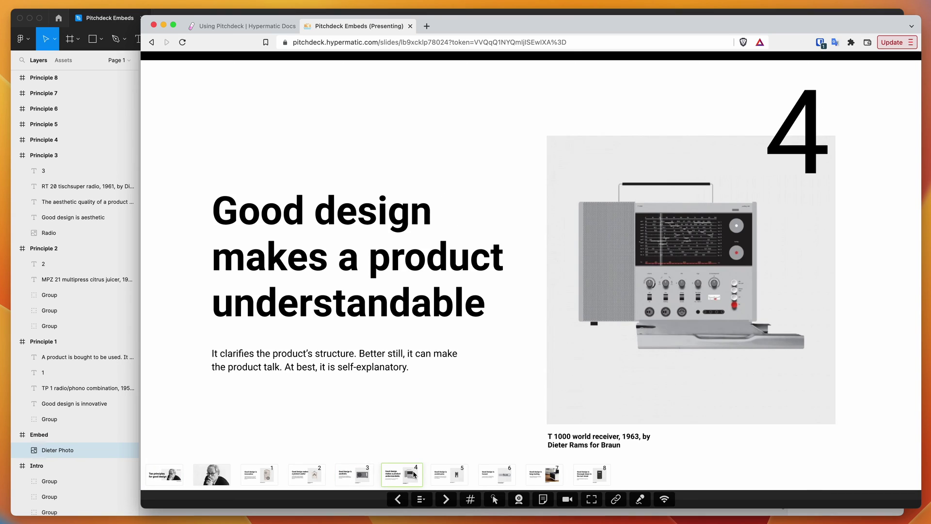
click(175, 477)
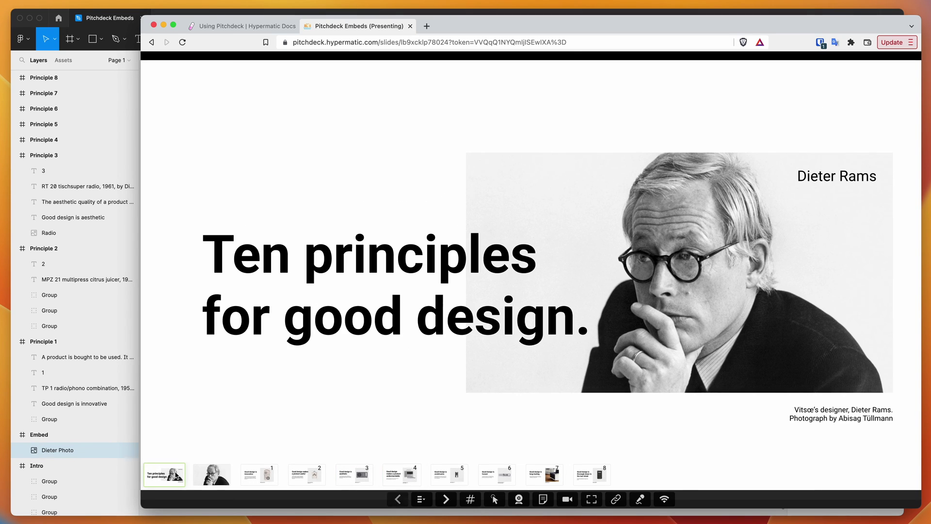
click(268, 476)
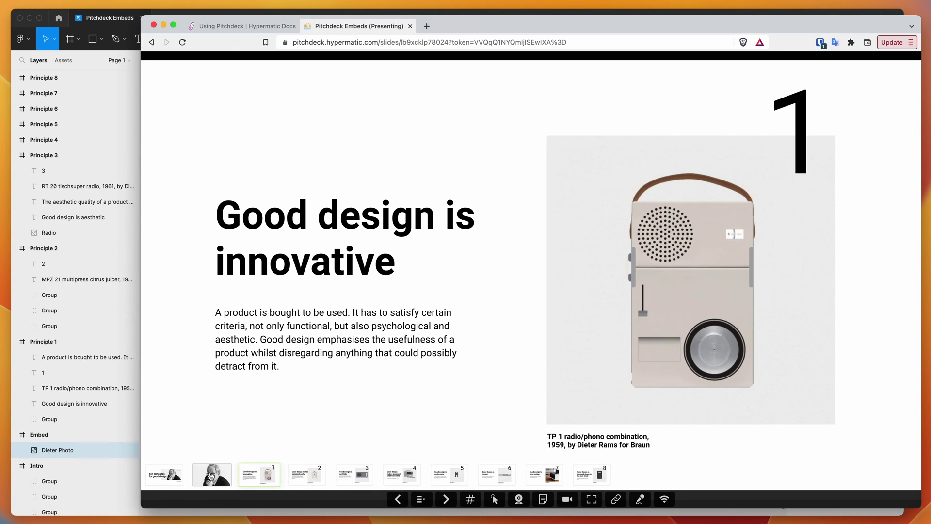
click(209, 476)
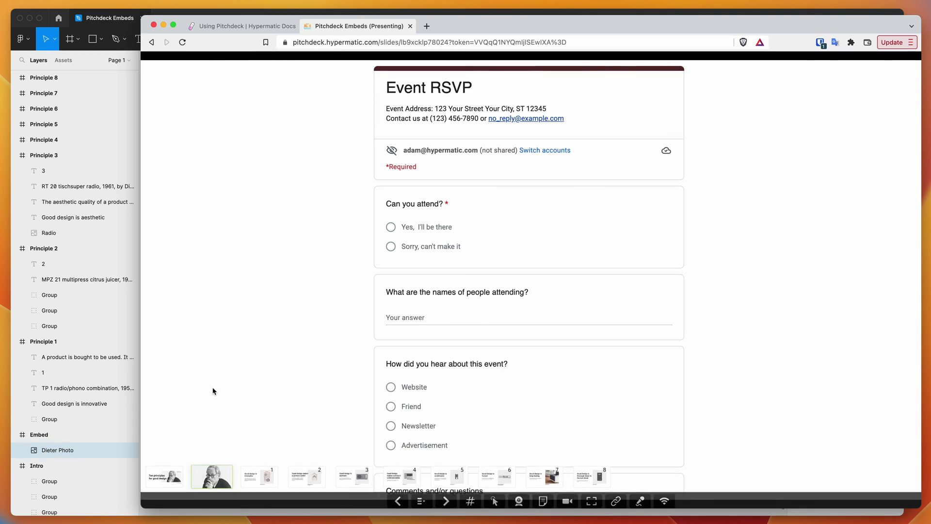
scroll(519, 213, down, 2)
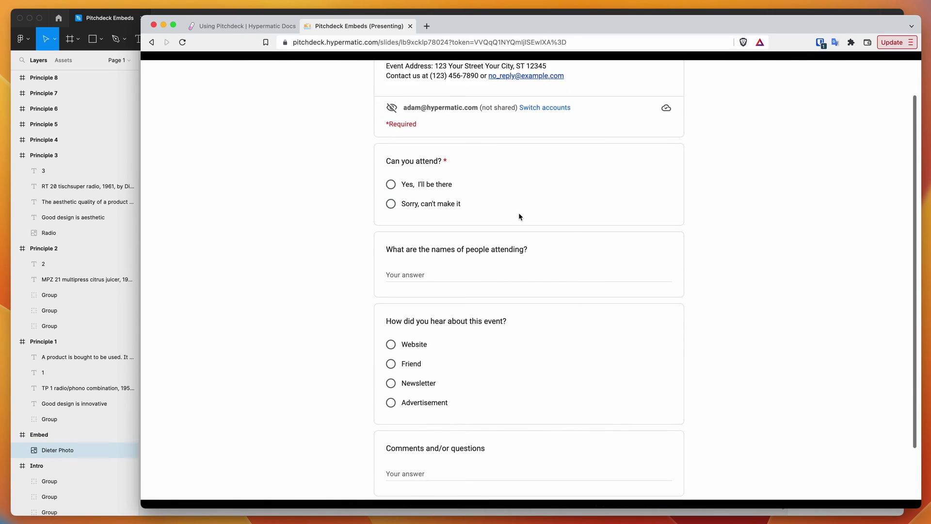
scroll(519, 213, down, 1)
scroll(519, 213, up, 1)
scroll(519, 212, up, 1)
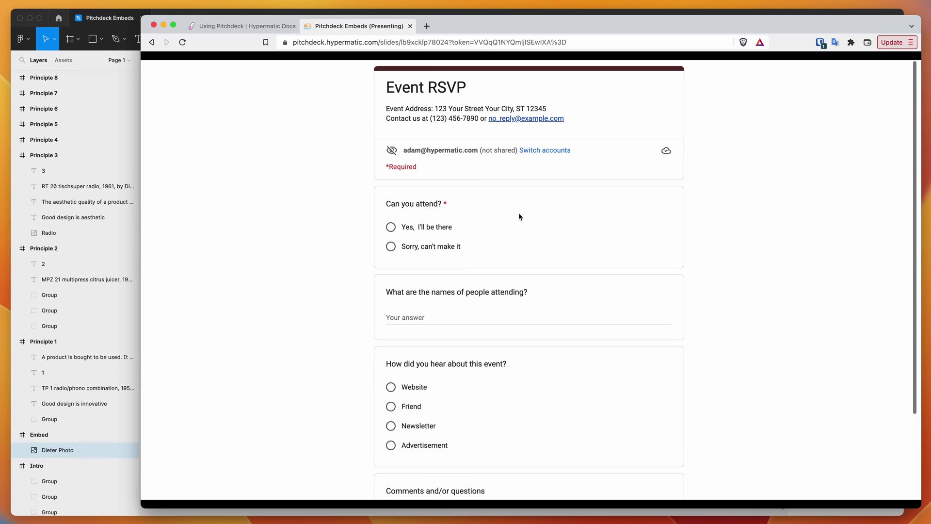
- Choose 'Yes, I'll be there', enter Adam, change Website to Friend, submit, and highlight the confirmation
click(393, 228)
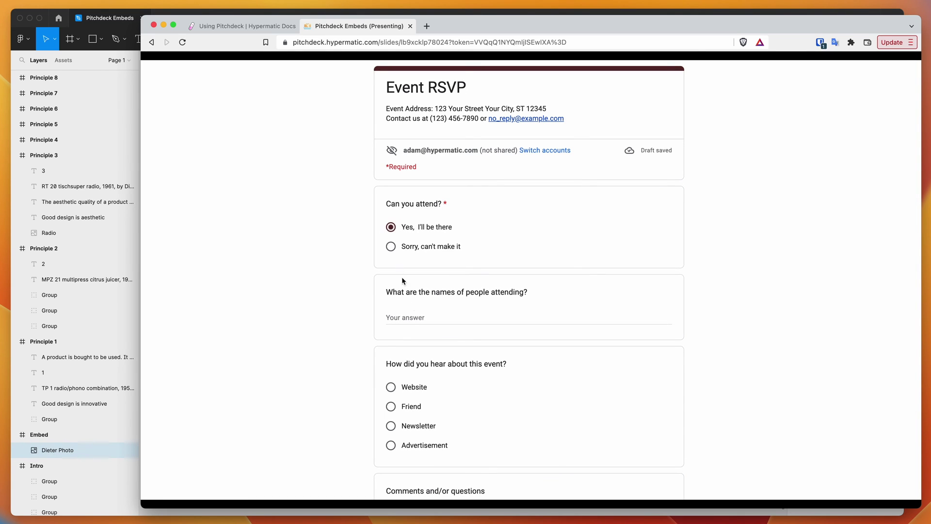
click(418, 318)
text(Adam)
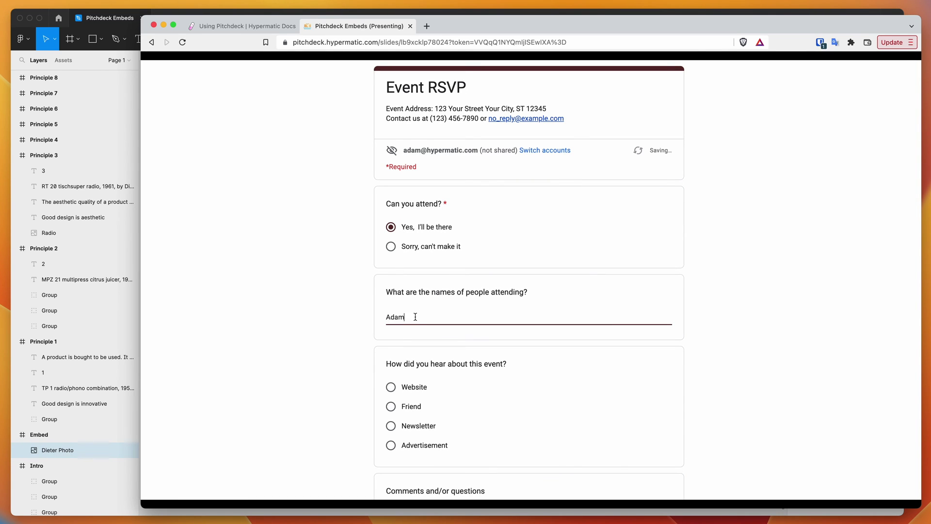
scroll(415, 317, down, 1)
click(416, 342)
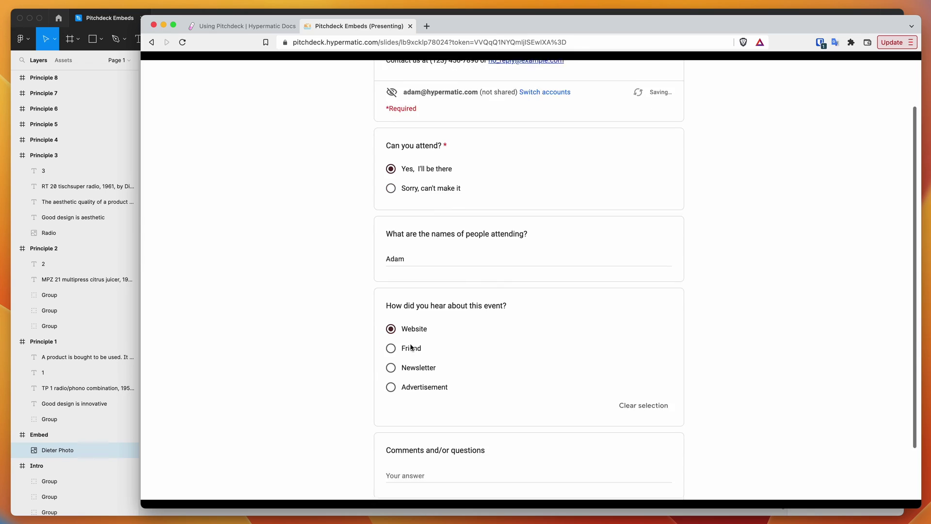
scroll(422, 363, down, 2)
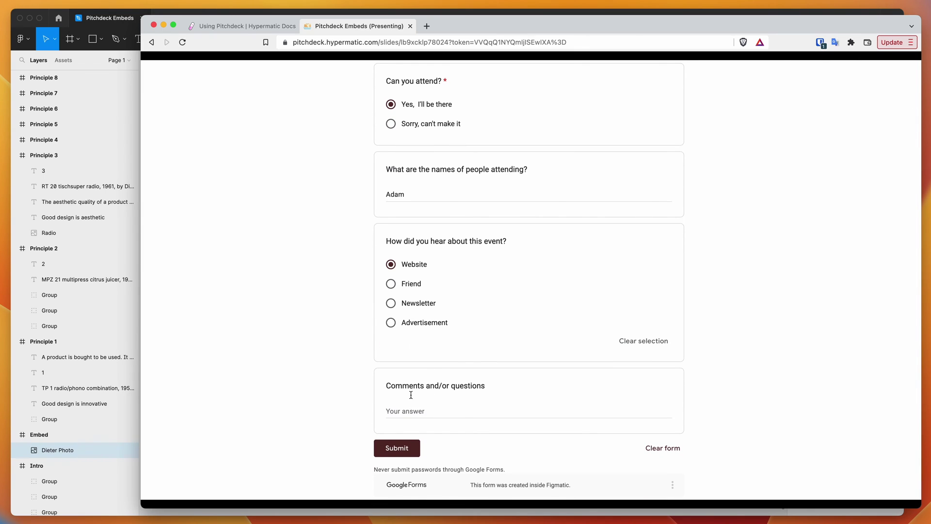
click(393, 286)
click(405, 448)
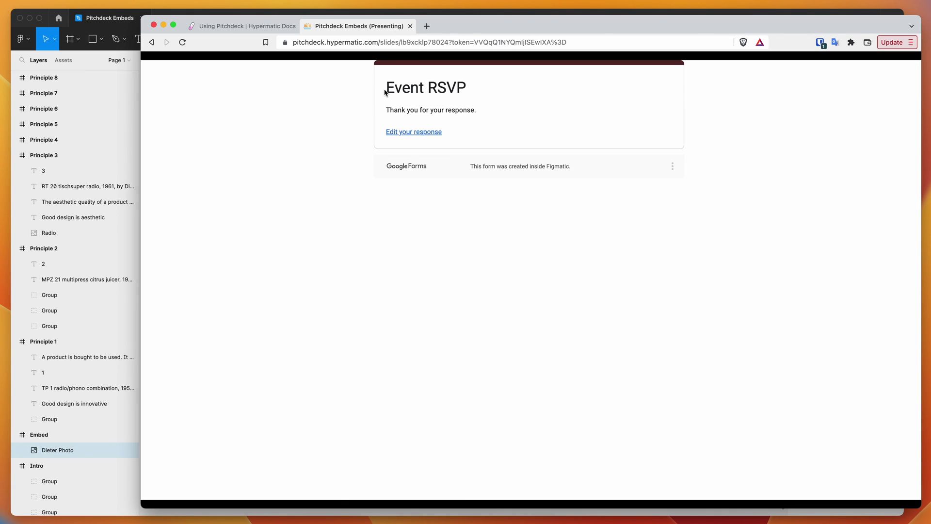
drag(385, 92, 477, 112)
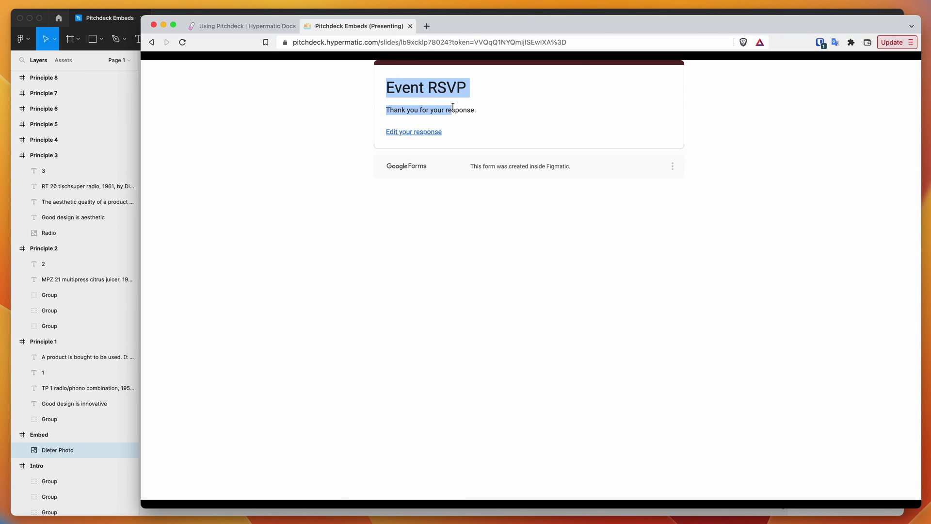
right_click(155, 43)
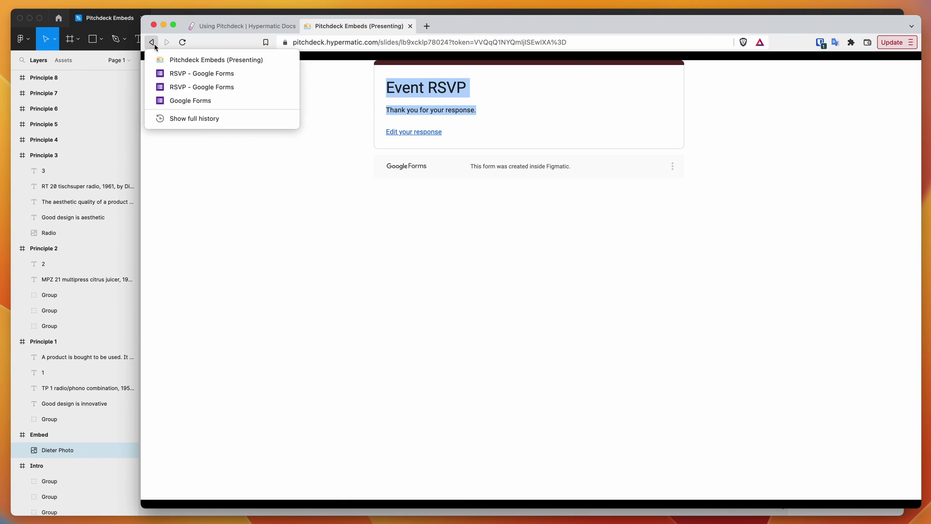
- Check the RSVP form's responses: one attending reply from Adam, who heard from a friend
click(185, 75)
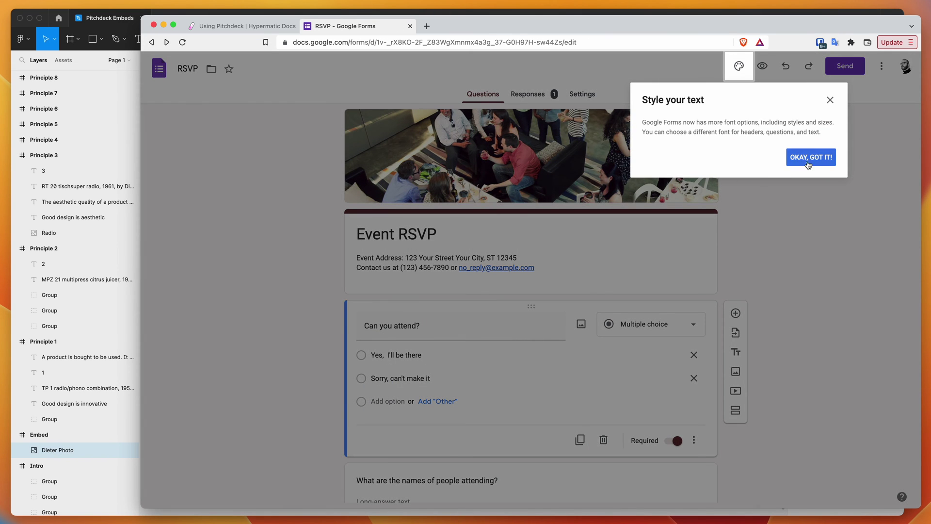
click(813, 162)
scroll(767, 279, down, 3)
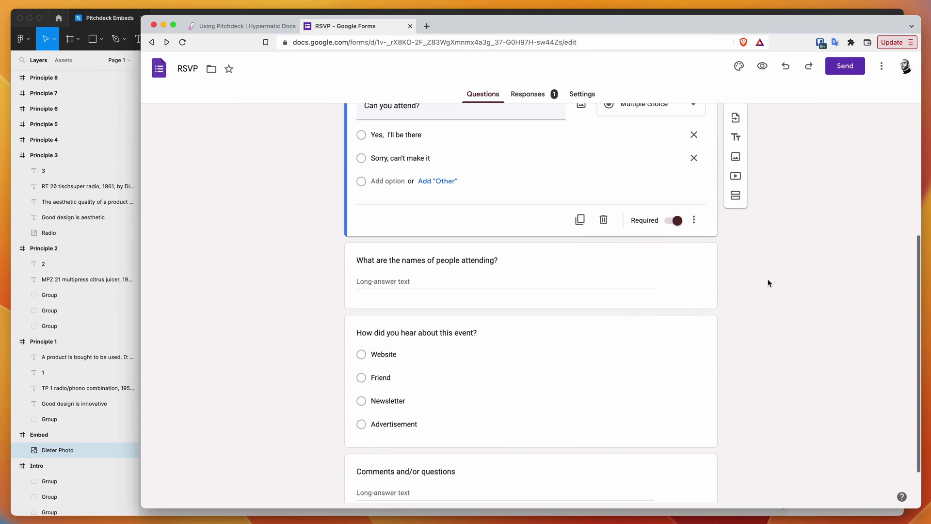
scroll(768, 279, up, 3)
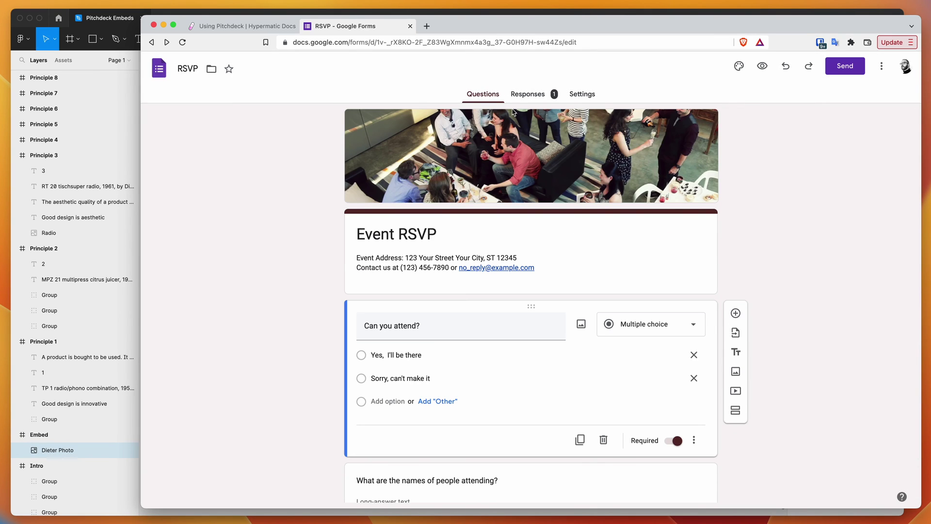
click(527, 95)
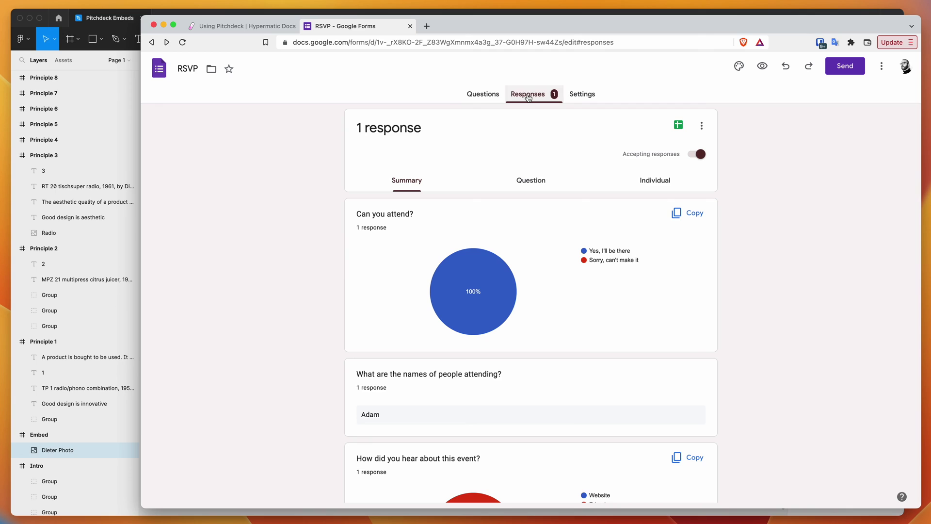
scroll(515, 149, down, 5)
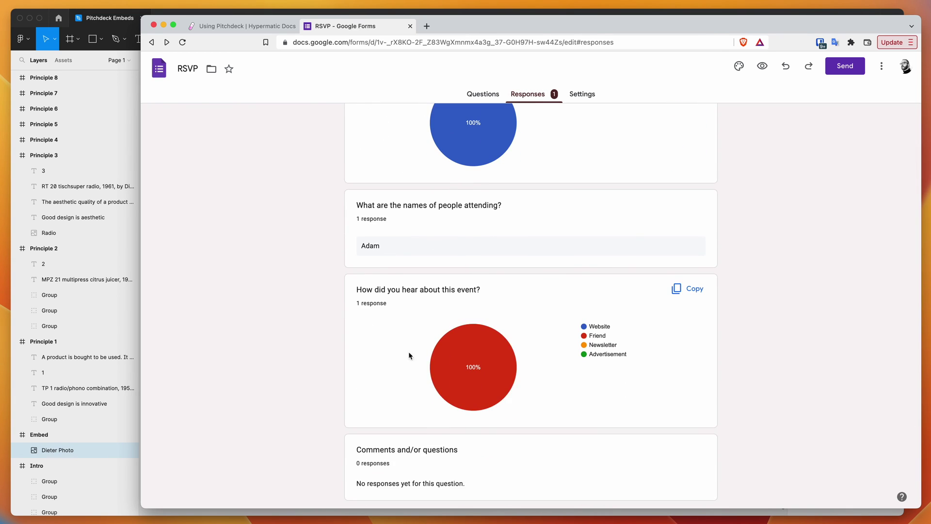
scroll(364, 341, down, 2)
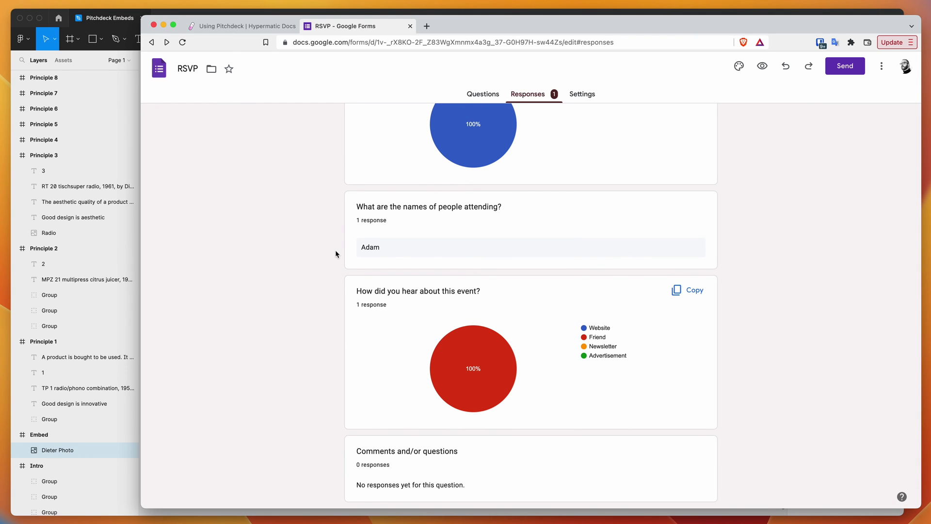
scroll(314, 246, up, 1)
scroll(314, 247, up, 1)
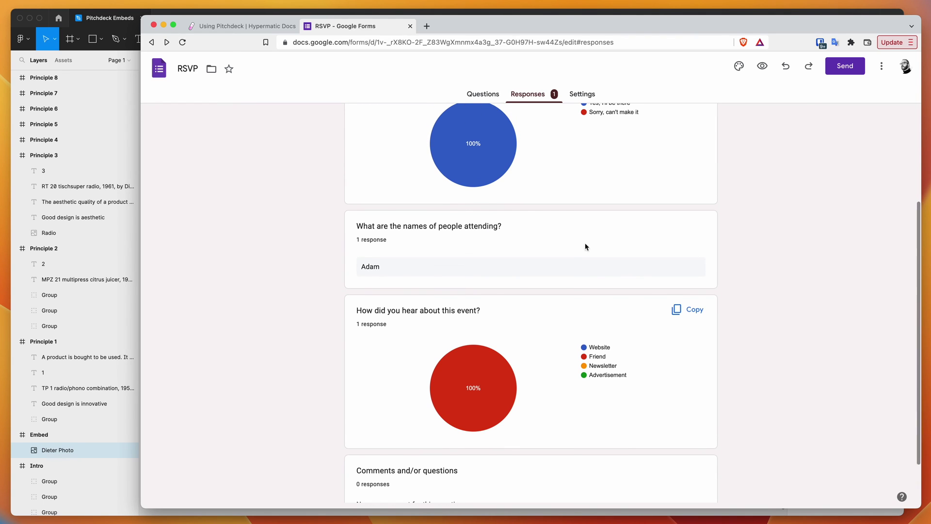
scroll(471, 253, down, 2)
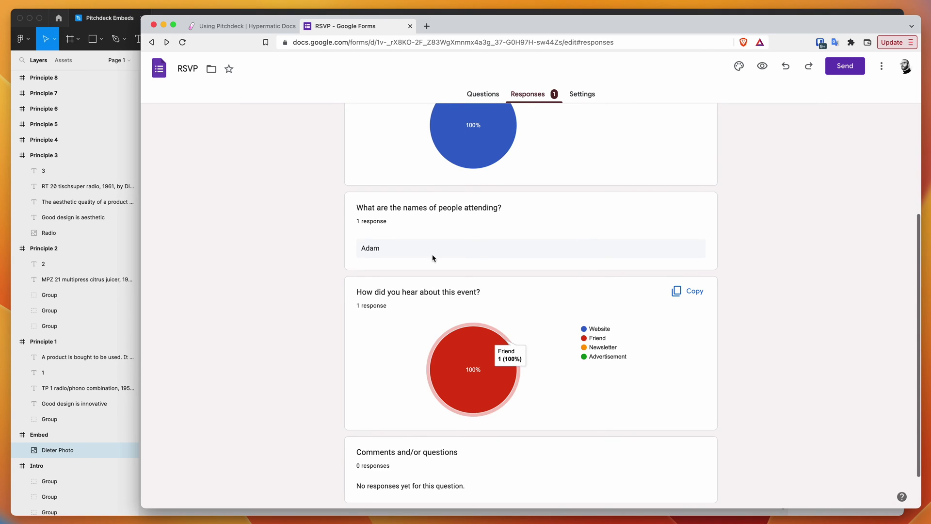
scroll(432, 256, down, 3)
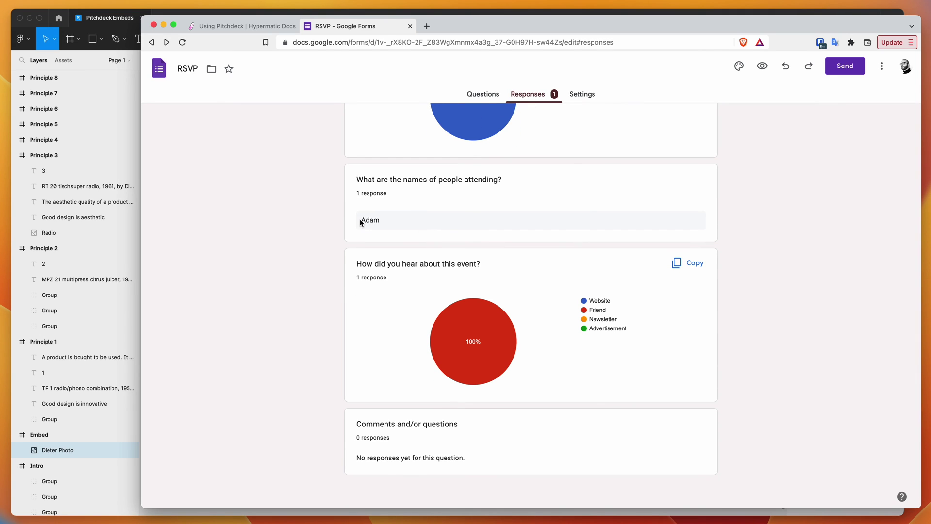
scroll(360, 222, up, 5)
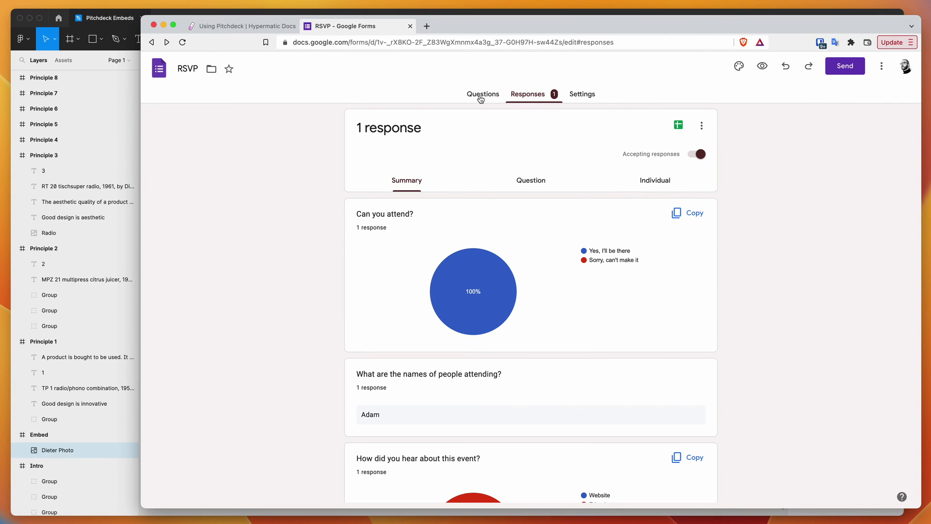
click(481, 97)
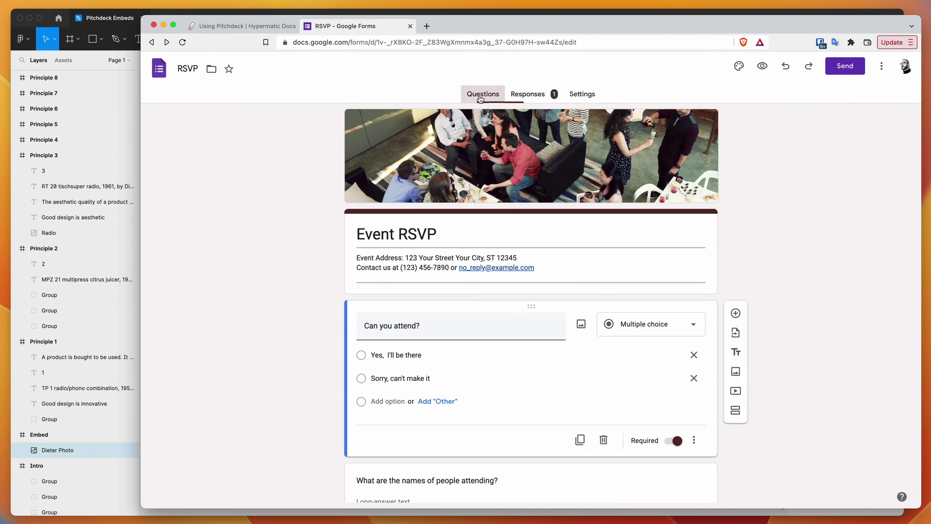
click(460, 13)
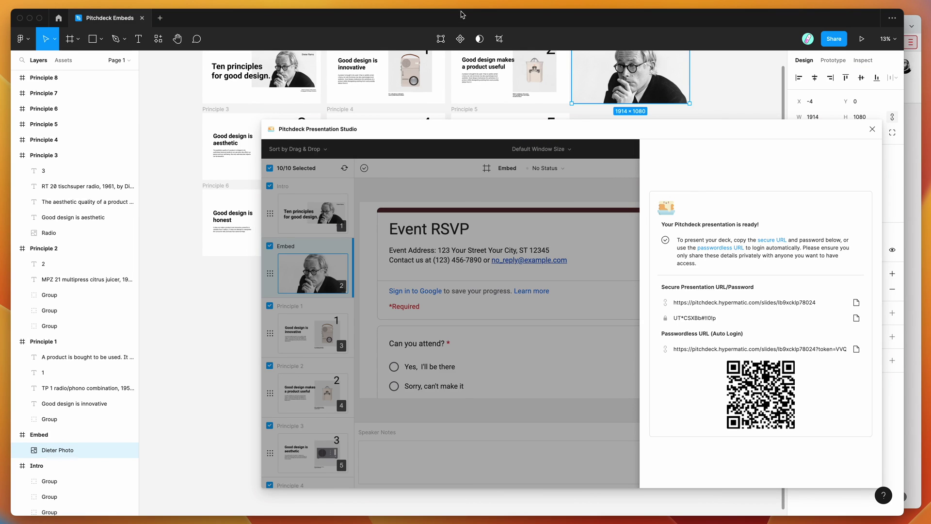
- Close the 'Your Pitchdeck presentation is ready' notice to return to the Embed slide
click(576, 194)
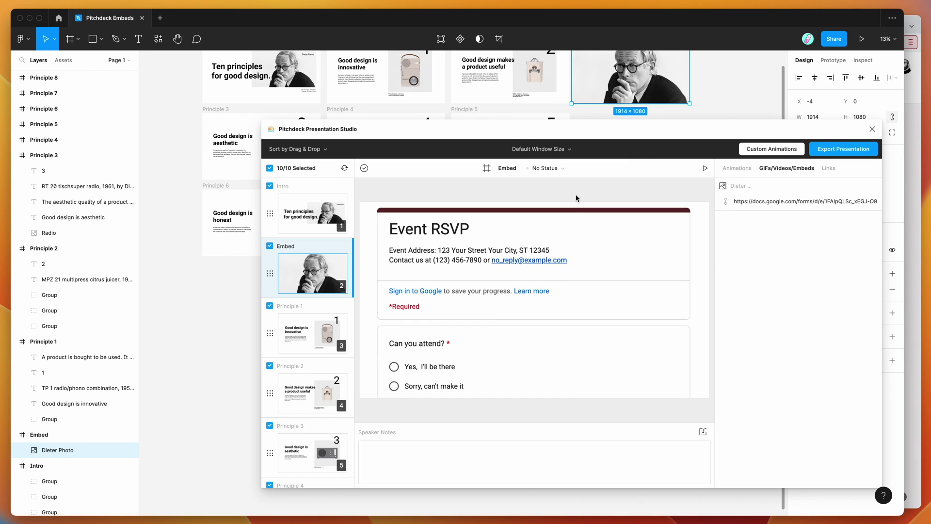